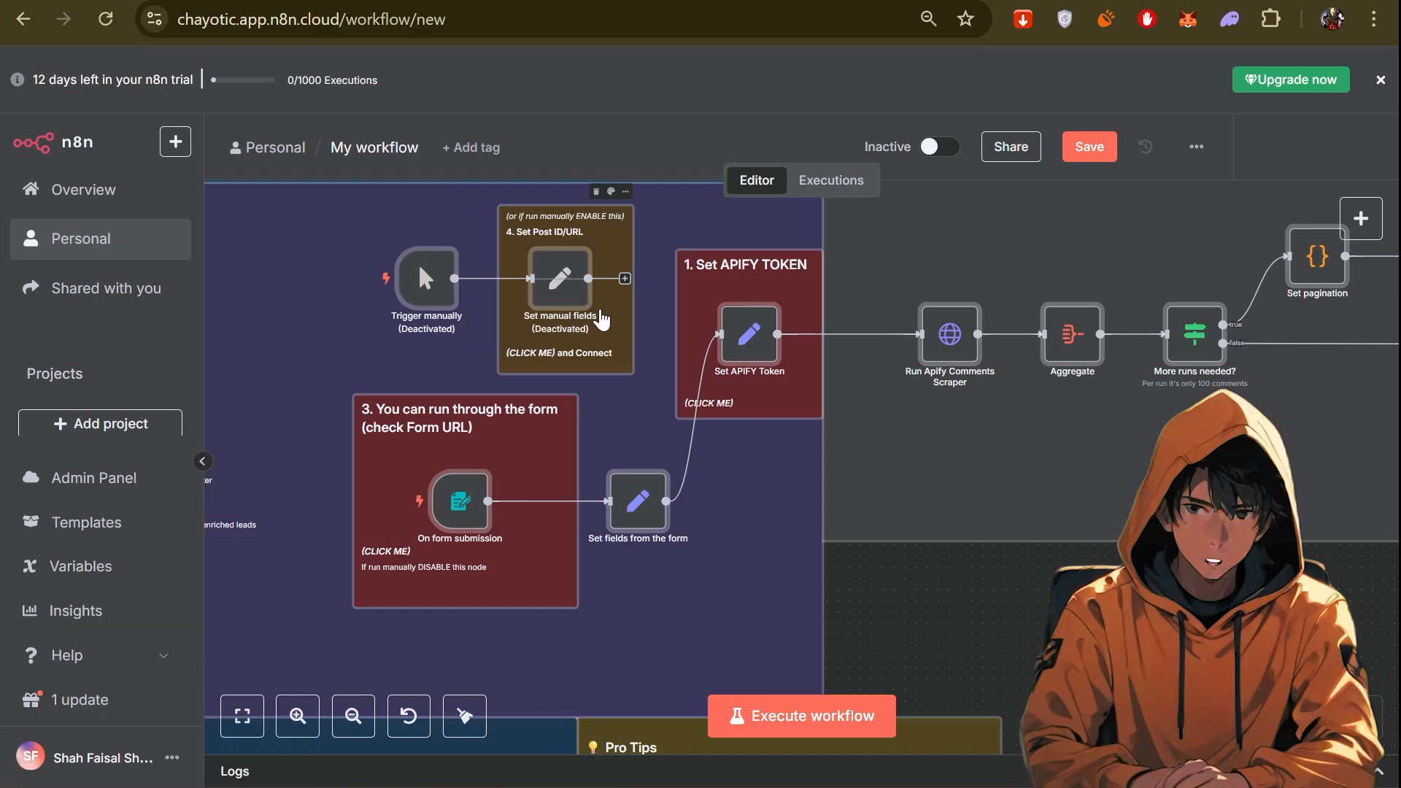
Examine the n8n workflow from the trigger and APIFY token nodes through the comment and profile loops to the Google Sheets nodes.
{"action": "left_click_drag", "start_coordinate": [838, 407], "coordinate": [564, 394]}
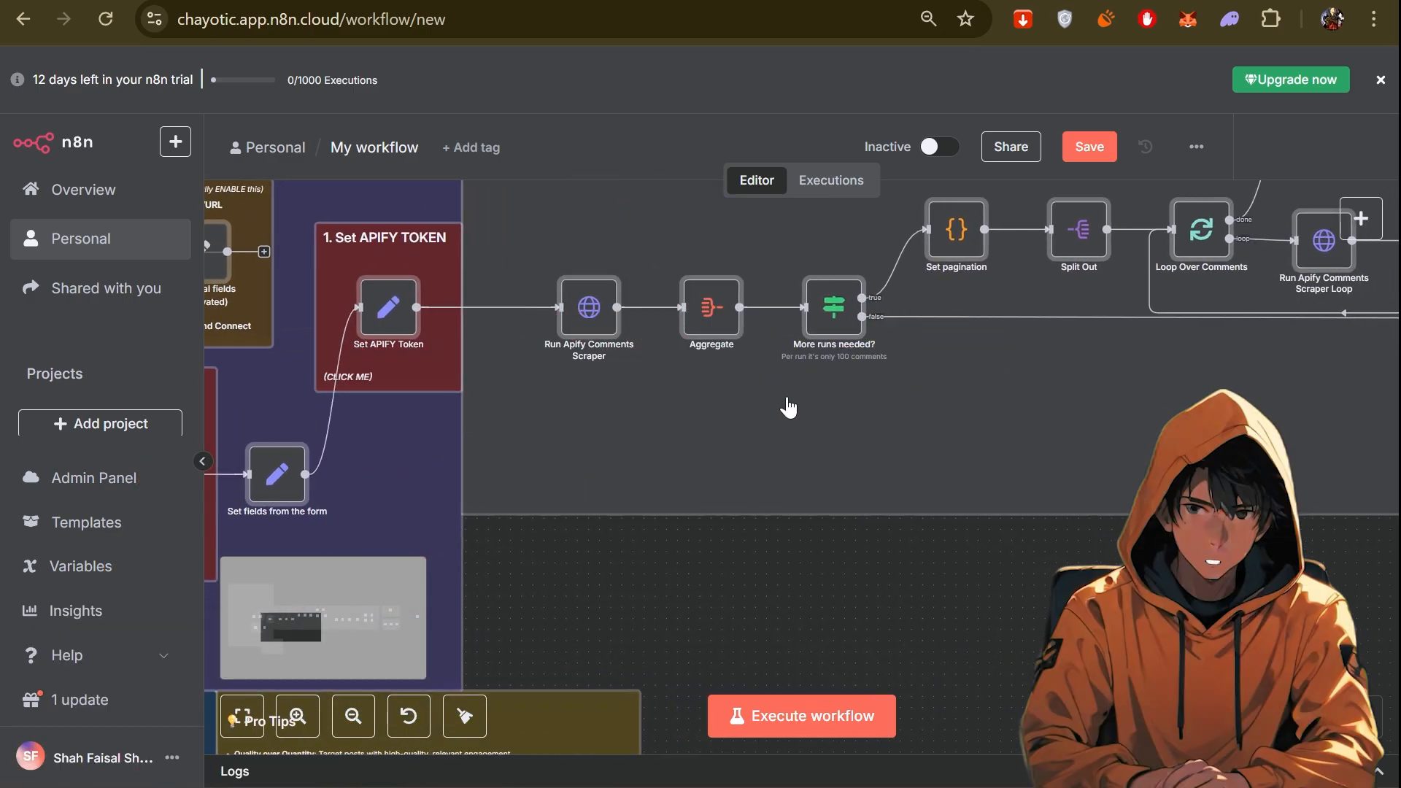
{"action": "left_click_drag", "start_coordinate": [791, 406], "coordinate": [619, 475]}
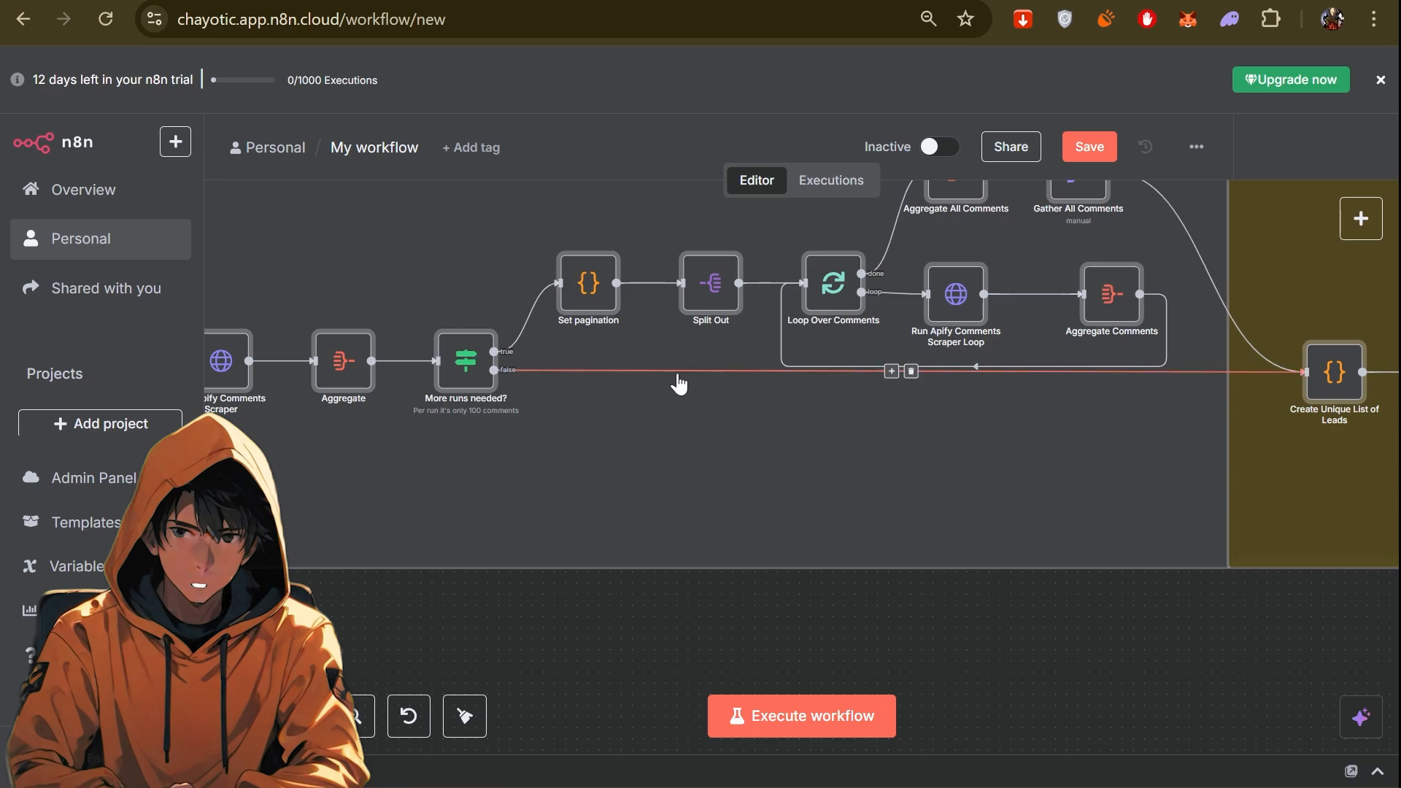
{"action": "left_click_drag", "start_coordinate": [679, 382], "coordinate": [344, 401]}
{"action": "left_click_drag", "start_coordinate": [797, 407], "coordinate": [487, 406]}
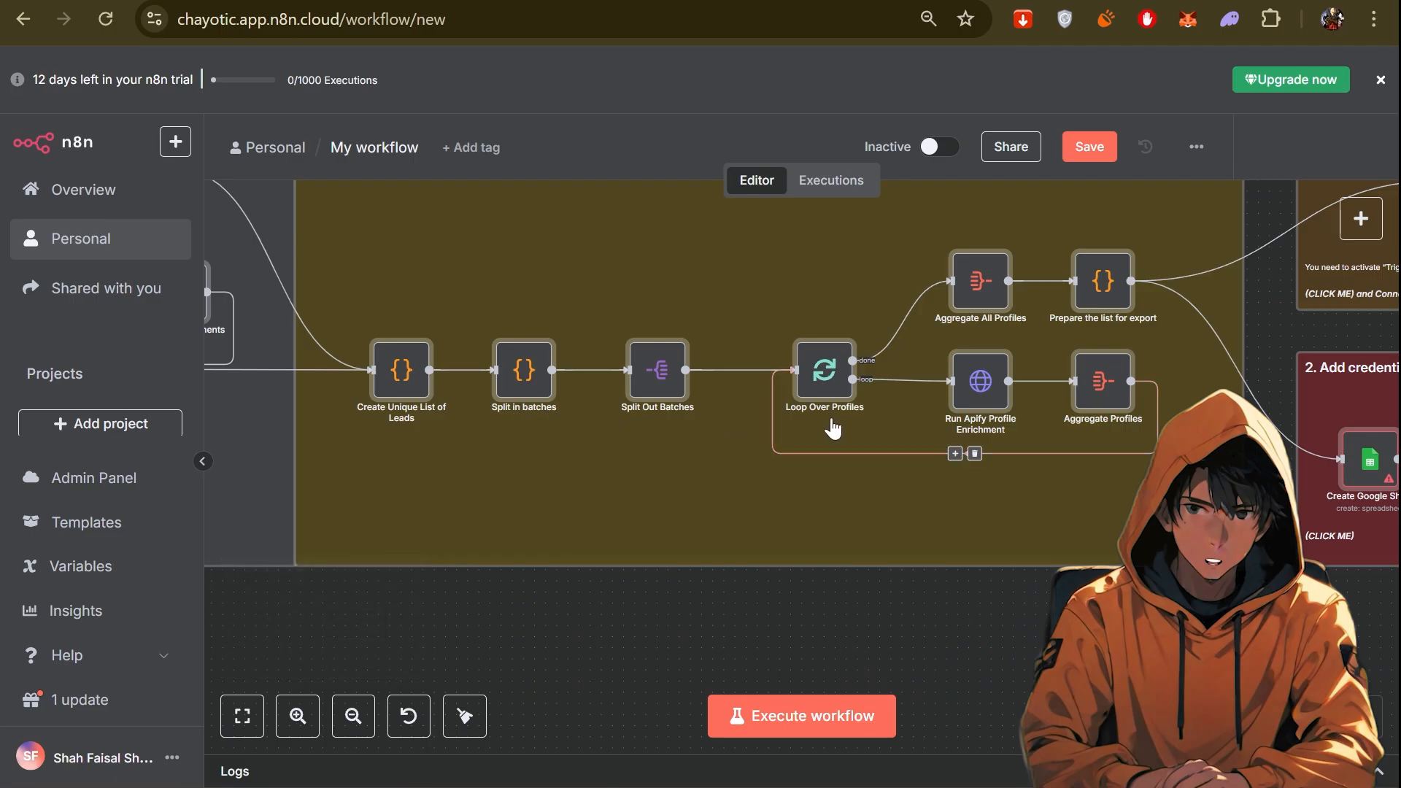
{"action": "left_click_drag", "start_coordinate": [832, 429], "coordinate": [675, 435]}
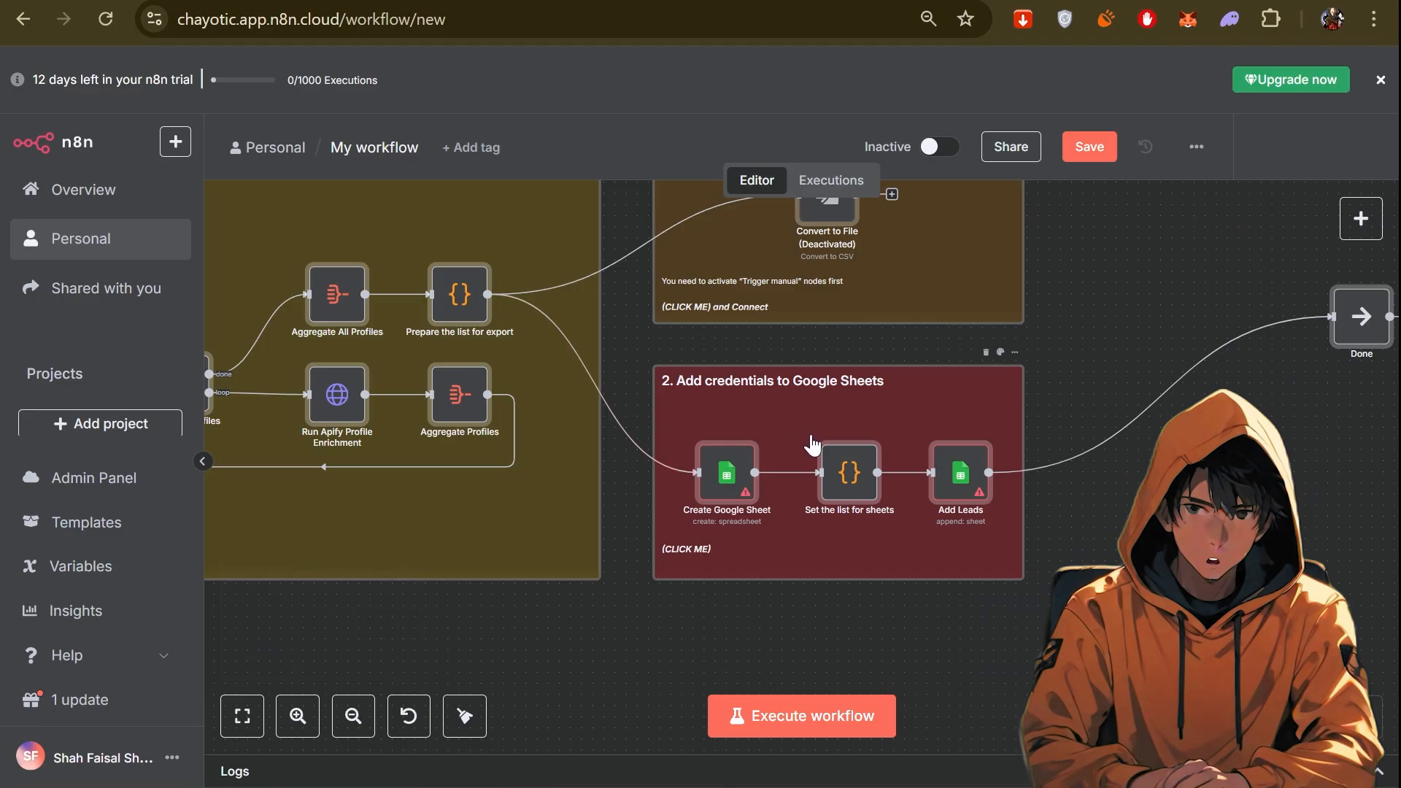
{"action": "left_click_drag", "start_coordinate": [812, 443], "coordinate": [634, 453]}
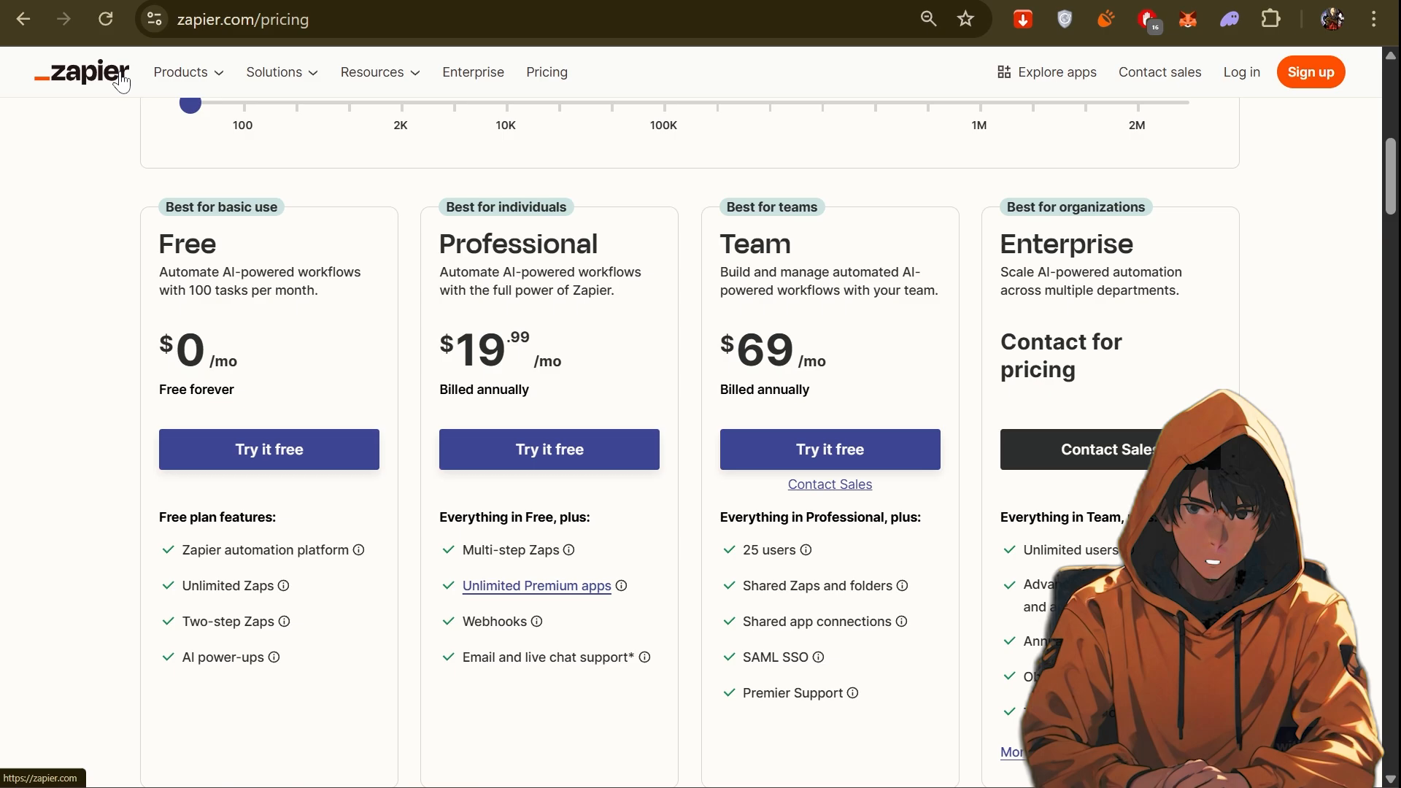
Compare Zapier's Professional plan price with the n8n Starter plan's price, workflow executions and active workflow limits.
{"action": "left_click_drag", "start_coordinate": [436, 343], "coordinate": [578, 358]}
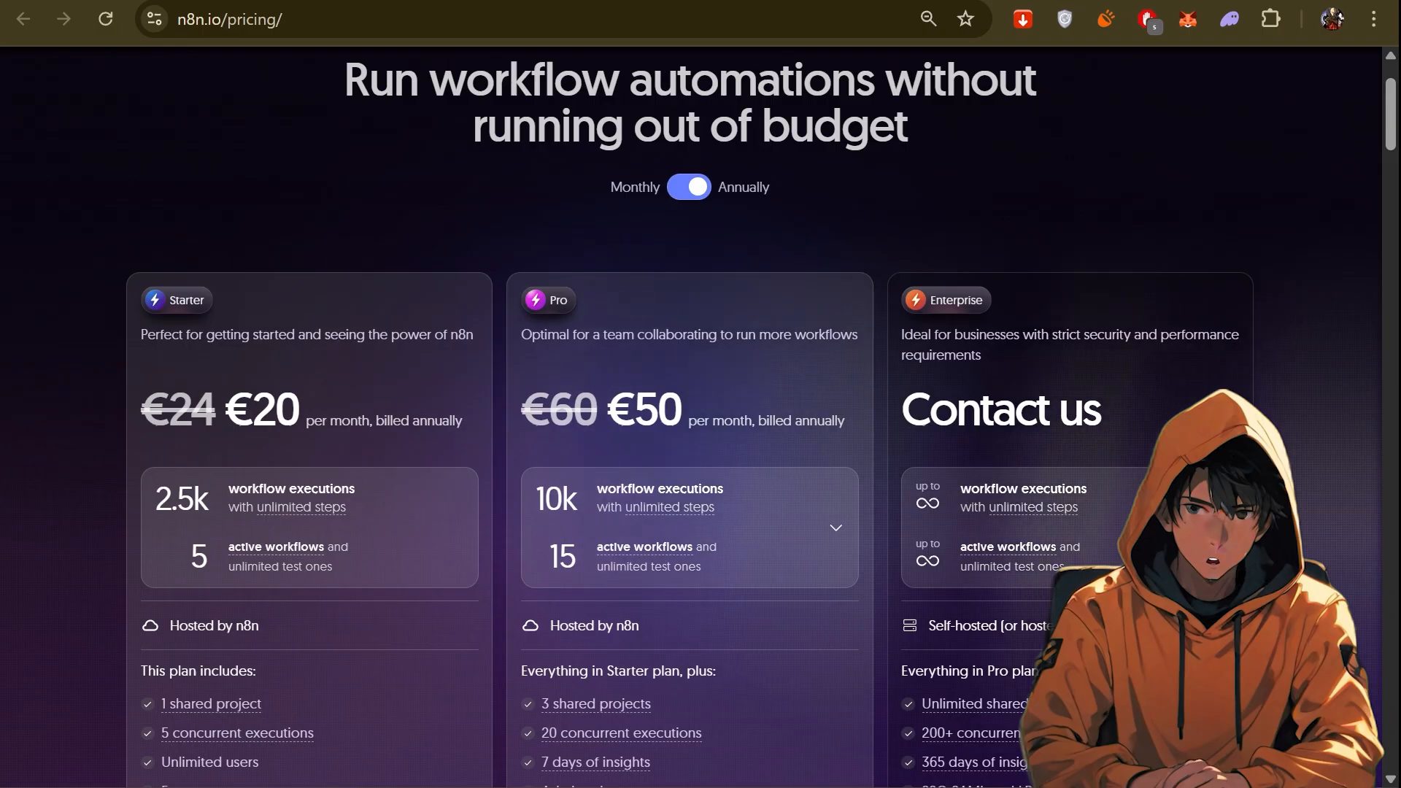
{"action": "left_click_drag", "start_coordinate": [263, 408], "coordinate": [435, 420]}
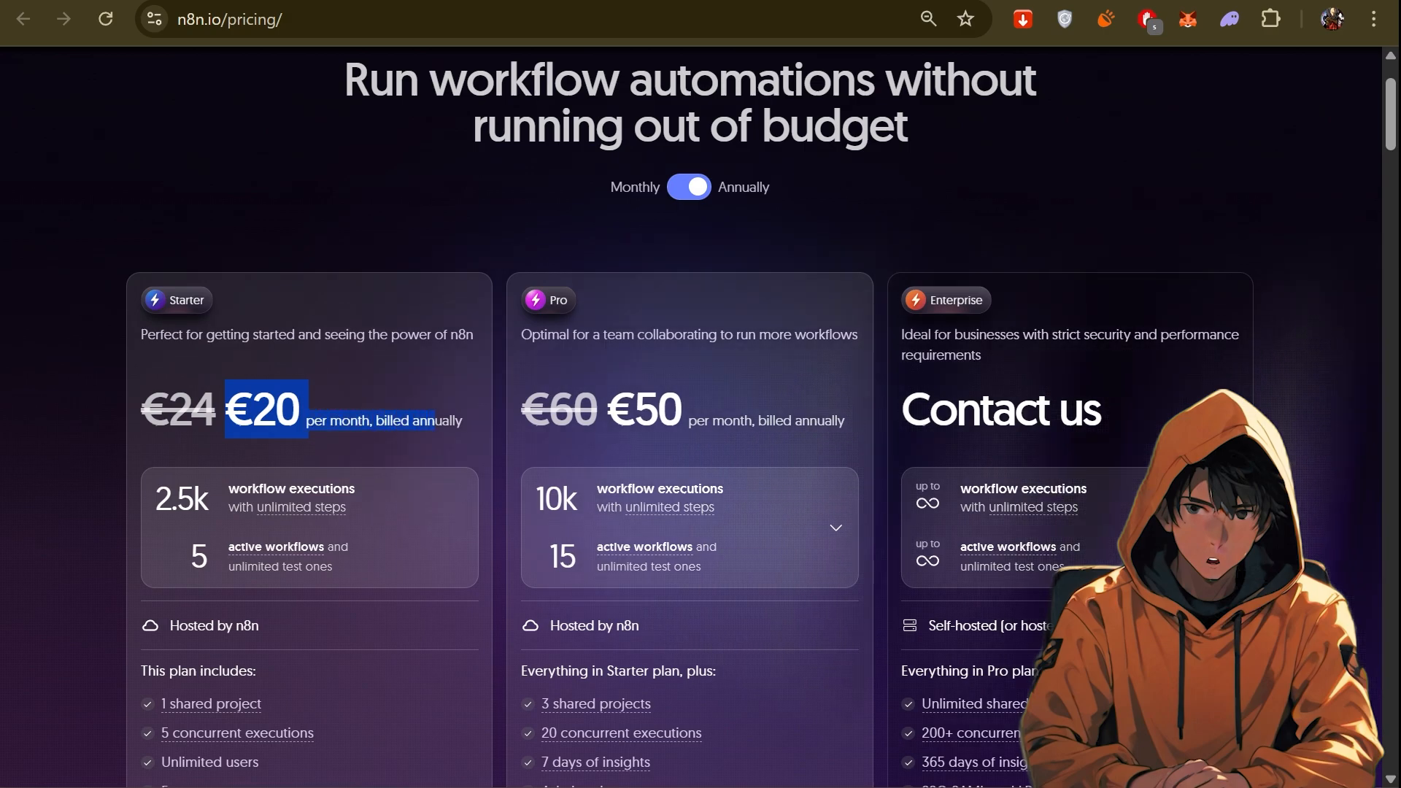
{"action": "scroll", "coordinate": [124, 255], "scroll_direction": "down", "scroll_amount": 3}
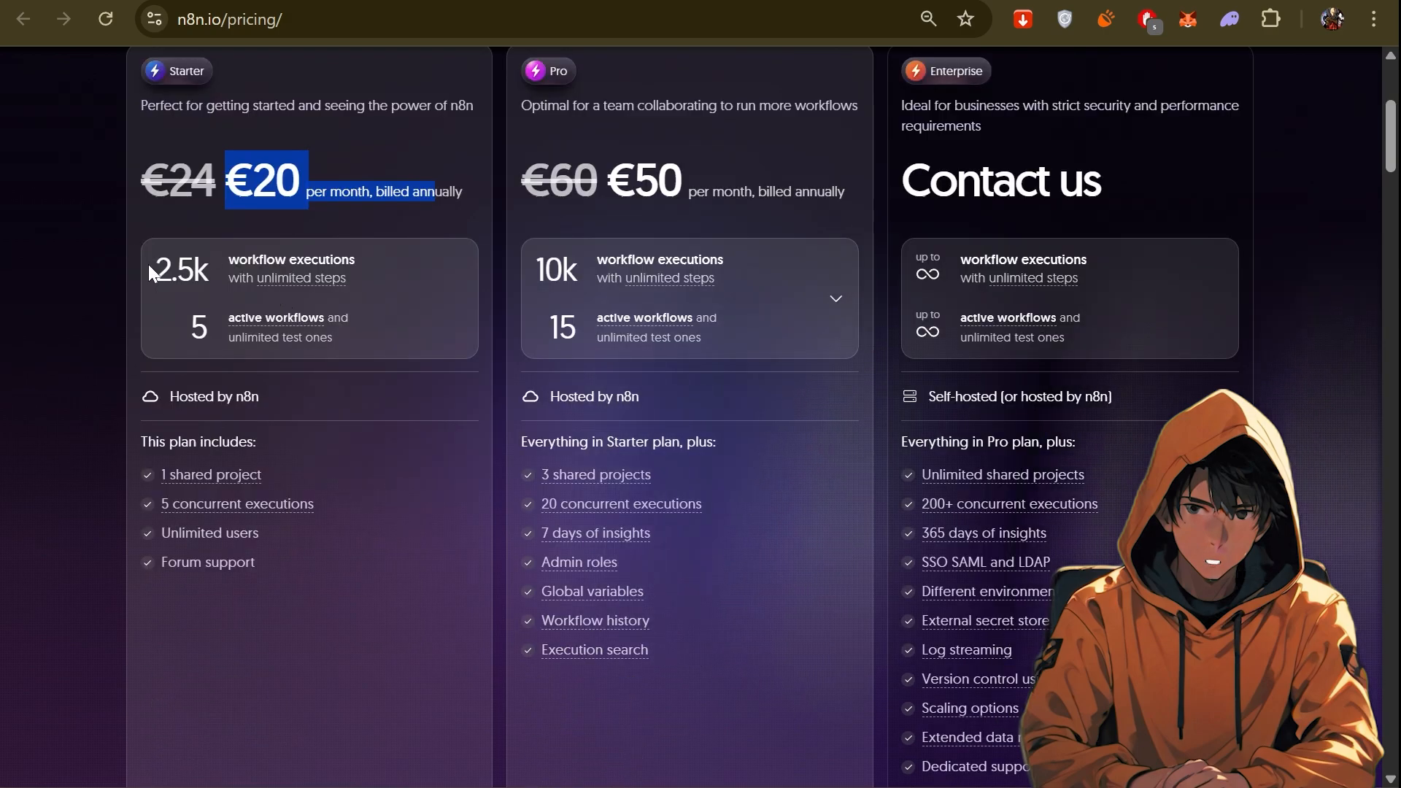
{"action": "left_click_drag", "start_coordinate": [150, 274], "coordinate": [284, 310]}
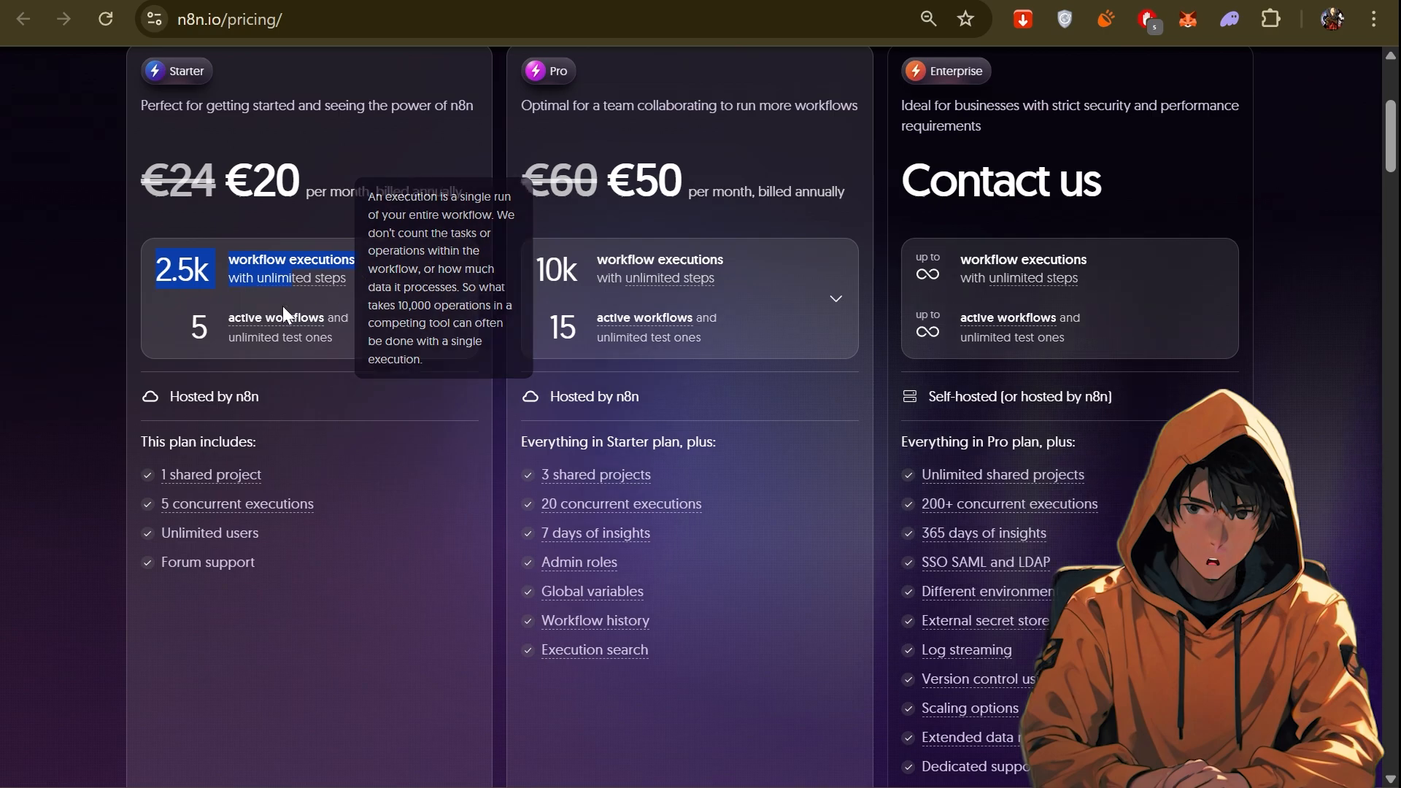
{"action": "left_click_drag", "start_coordinate": [179, 321], "coordinate": [354, 326]}
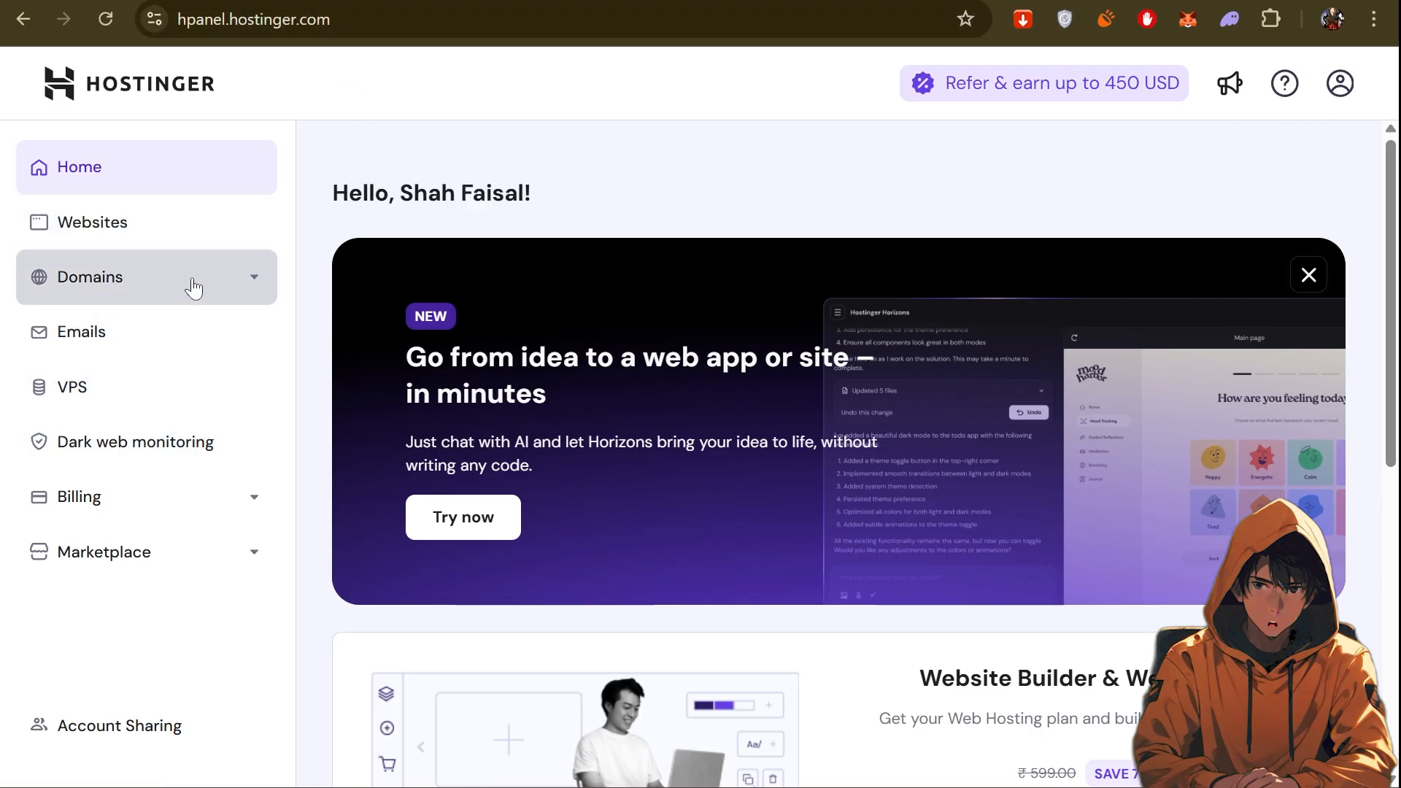
Start a new KVM VPS setup in Hostinger, keeping India as the server location.
{"action": "left_click", "coordinate": [86, 411]}
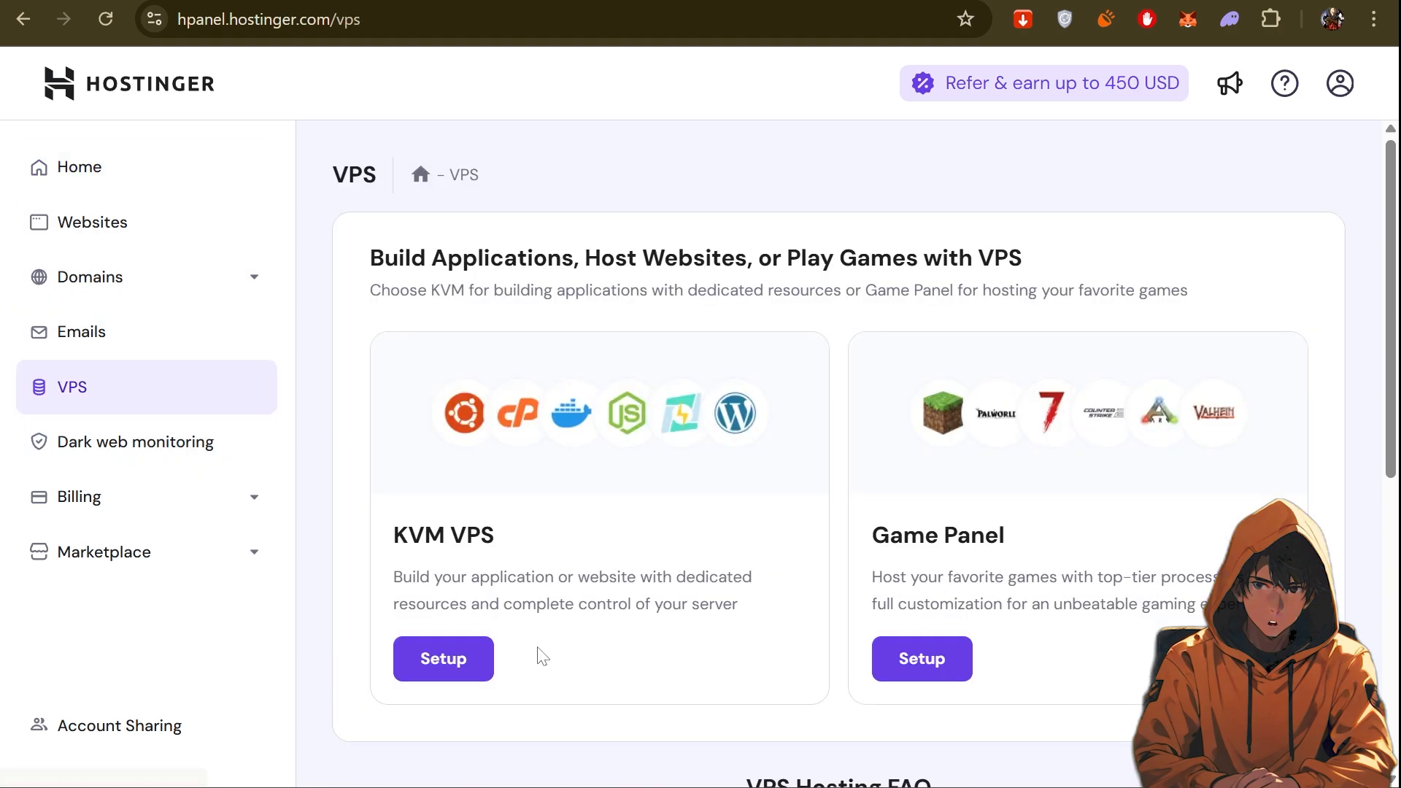
{"action": "scroll", "coordinate": [438, 584], "scroll_direction": "down", "scroll_amount": 2}
{"action": "left_click", "coordinate": [414, 559]}
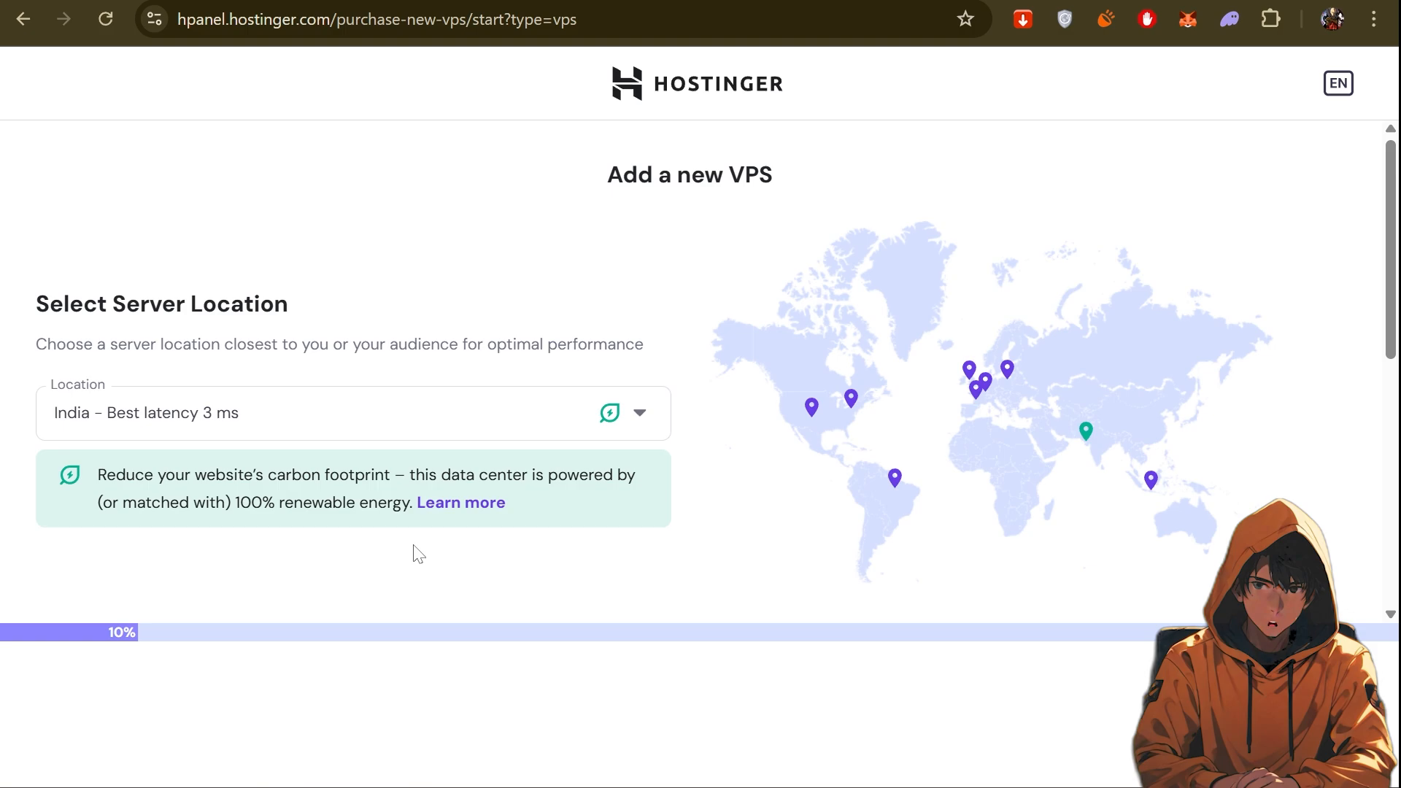
{"action": "left_click", "coordinate": [418, 425]}
{"action": "left_click", "coordinate": [219, 413]}
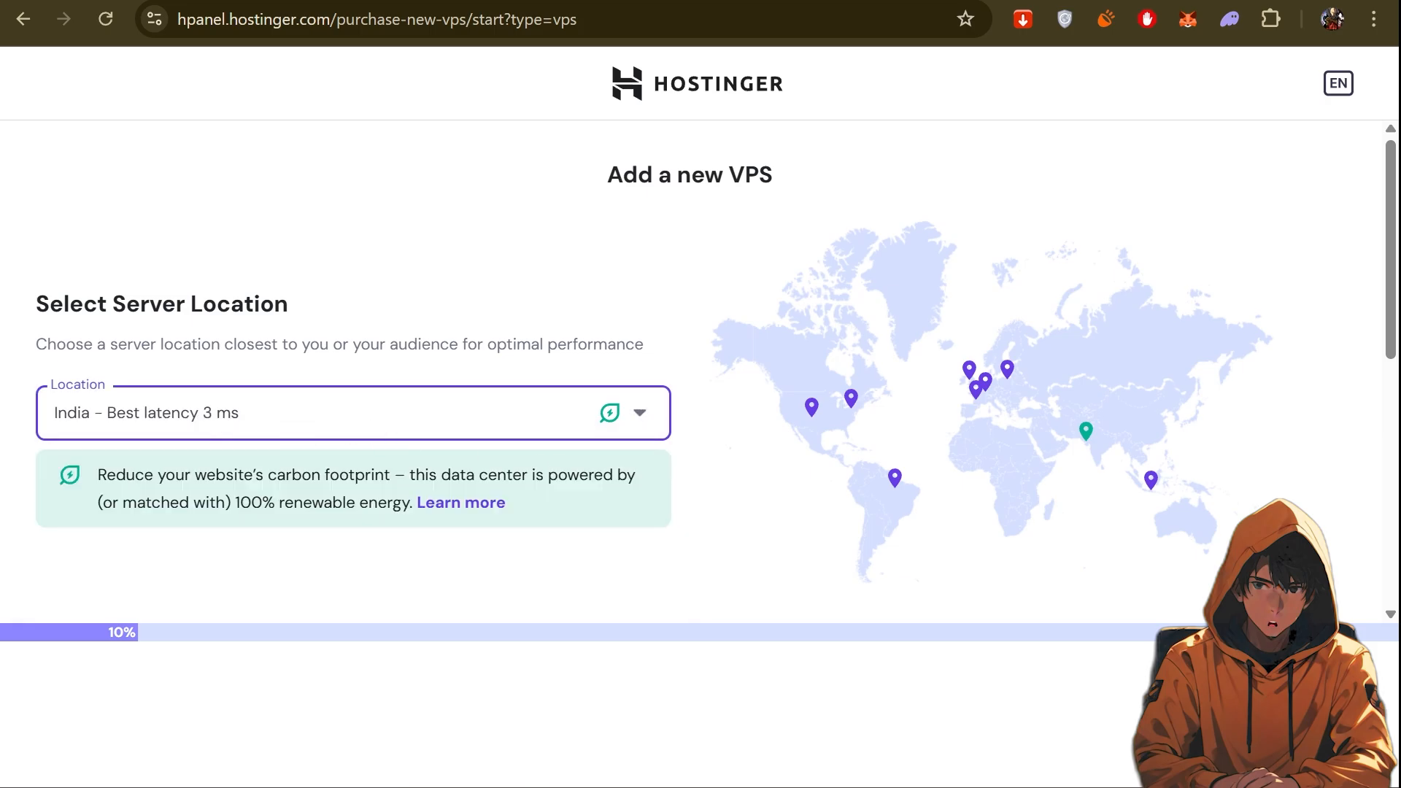
Choose the n8n application as the system to install on the VPS and proceed to the root password setup.
{"action": "scroll", "coordinate": [126, 314], "scroll_direction": "down", "scroll_amount": 2}
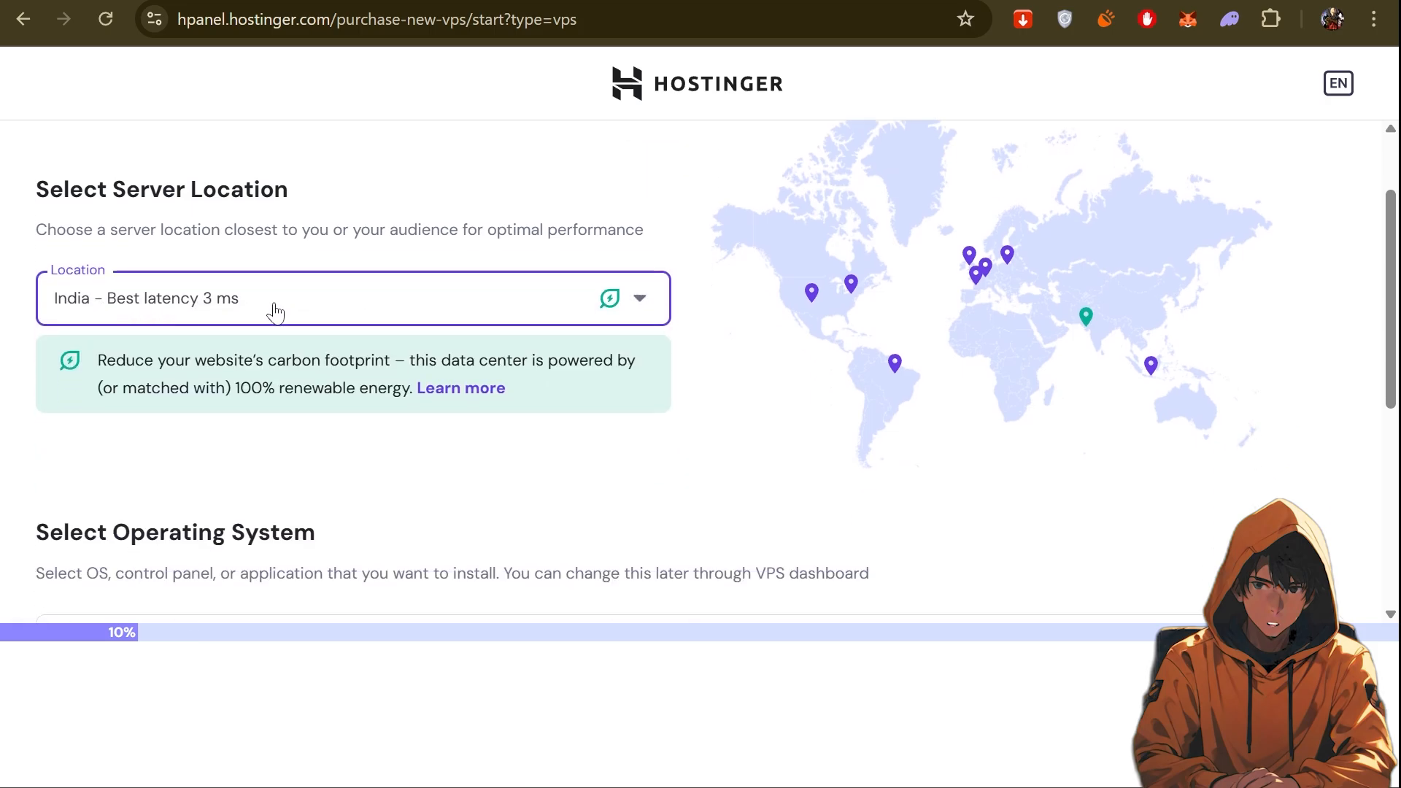
{"action": "scroll", "coordinate": [365, 408], "scroll_direction": "down", "scroll_amount": 6}
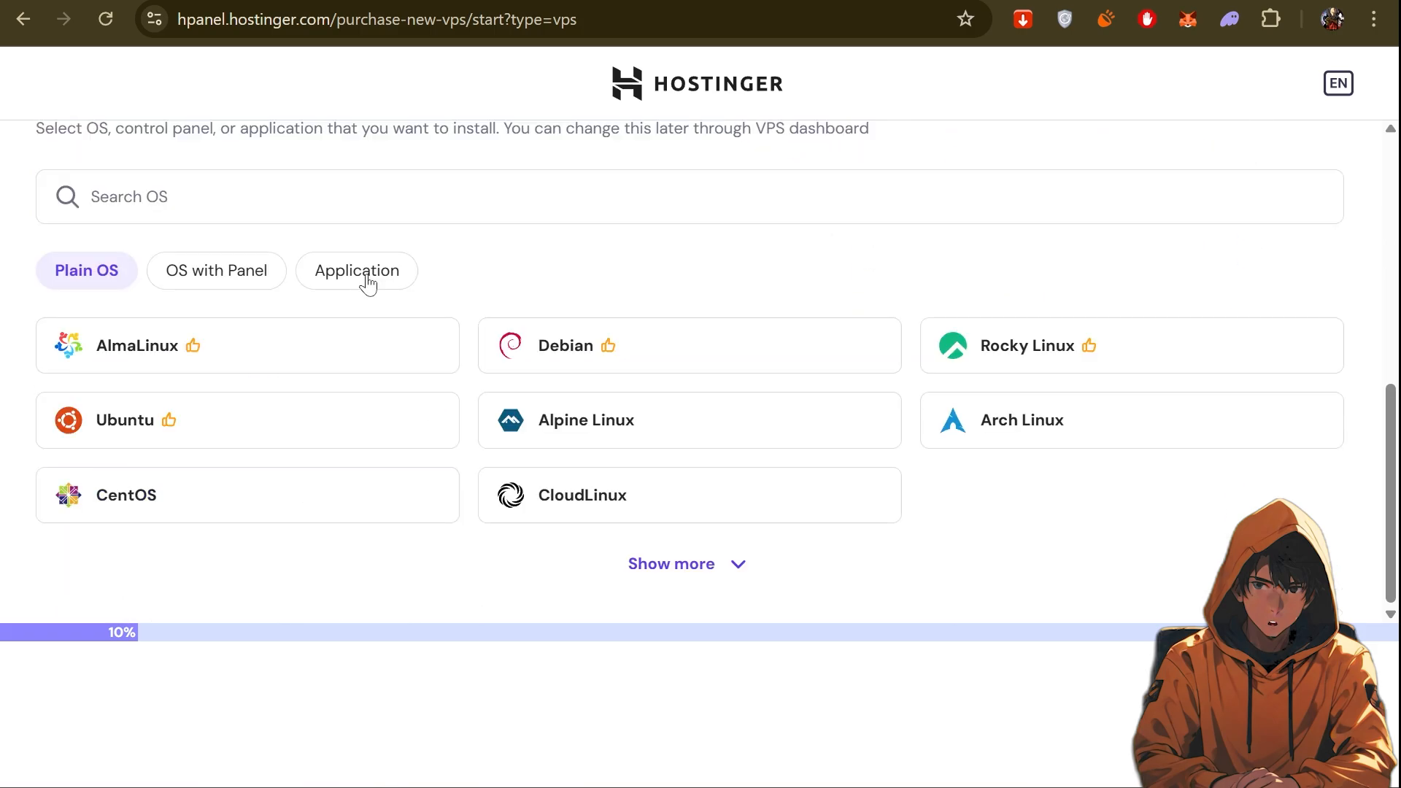
{"action": "left_click", "coordinate": [367, 283]}
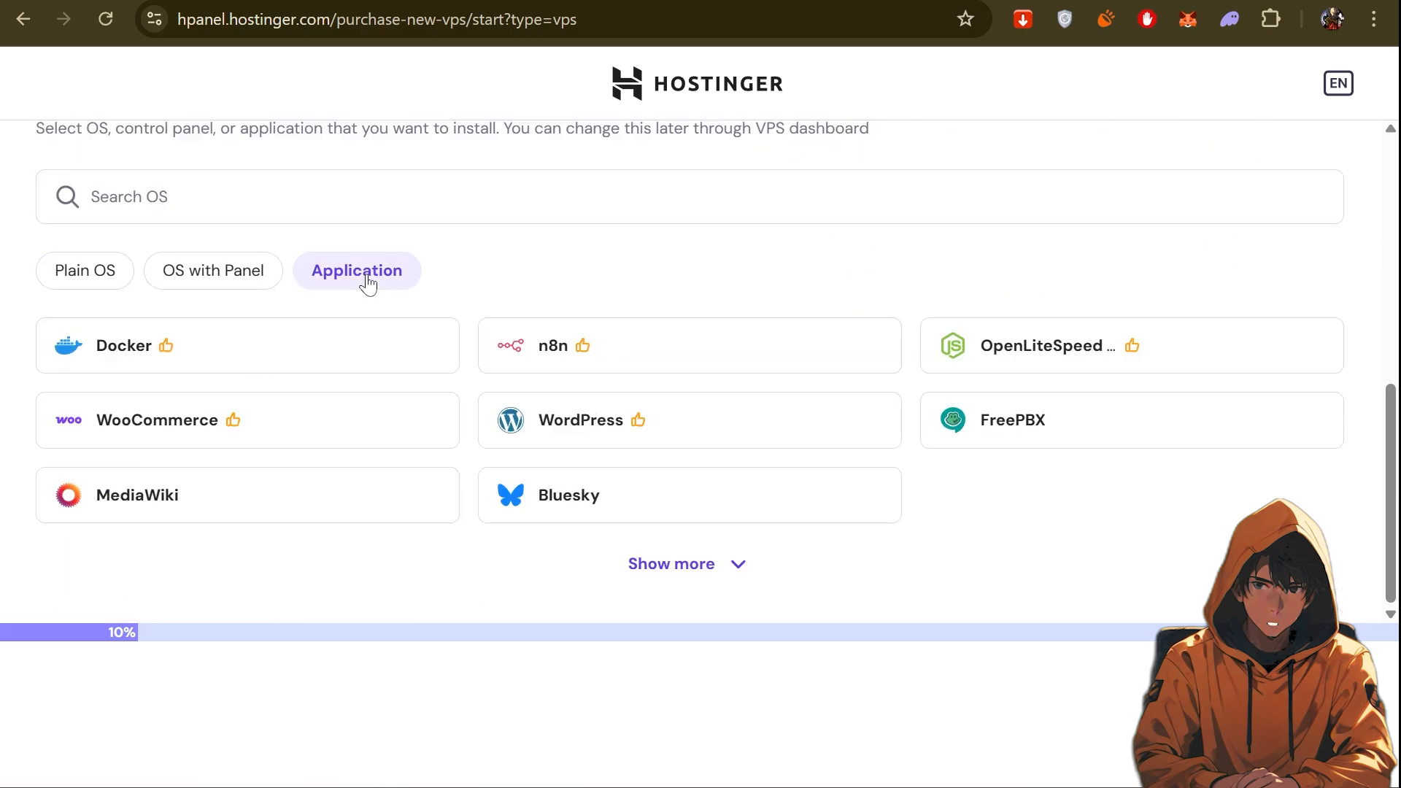
{"action": "left_click", "coordinate": [607, 353]}
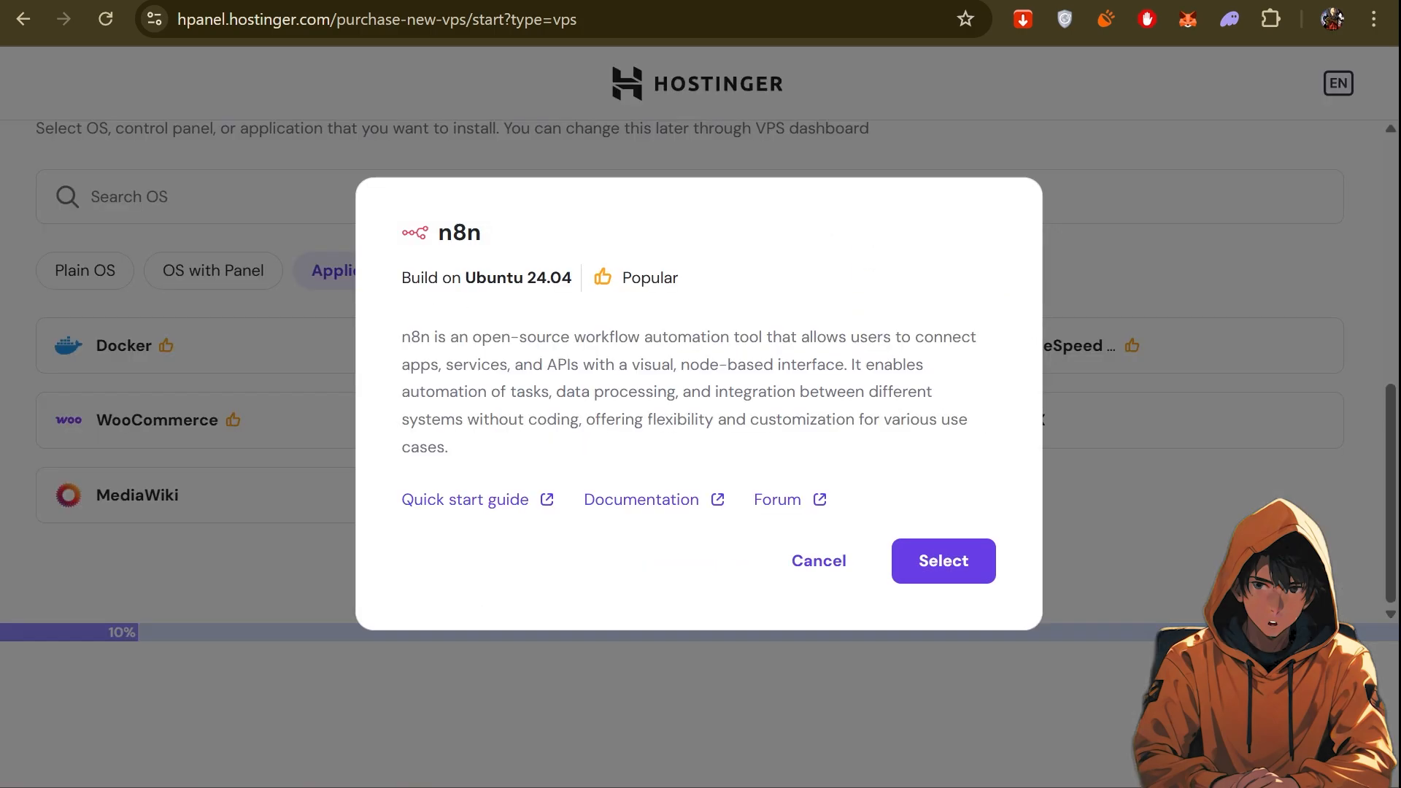
{"action": "left_click", "coordinate": [941, 562]}
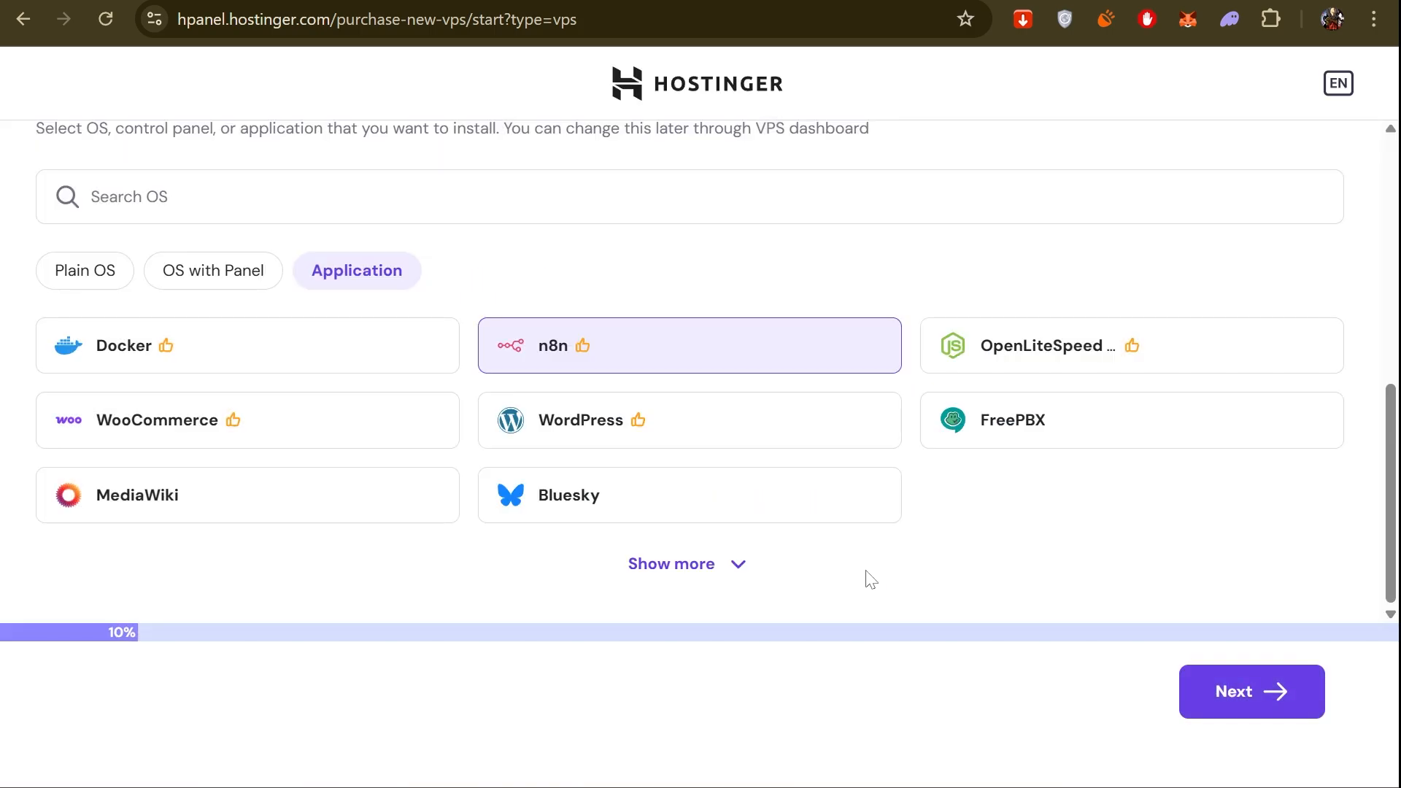
{"action": "left_click", "coordinate": [1223, 699]}
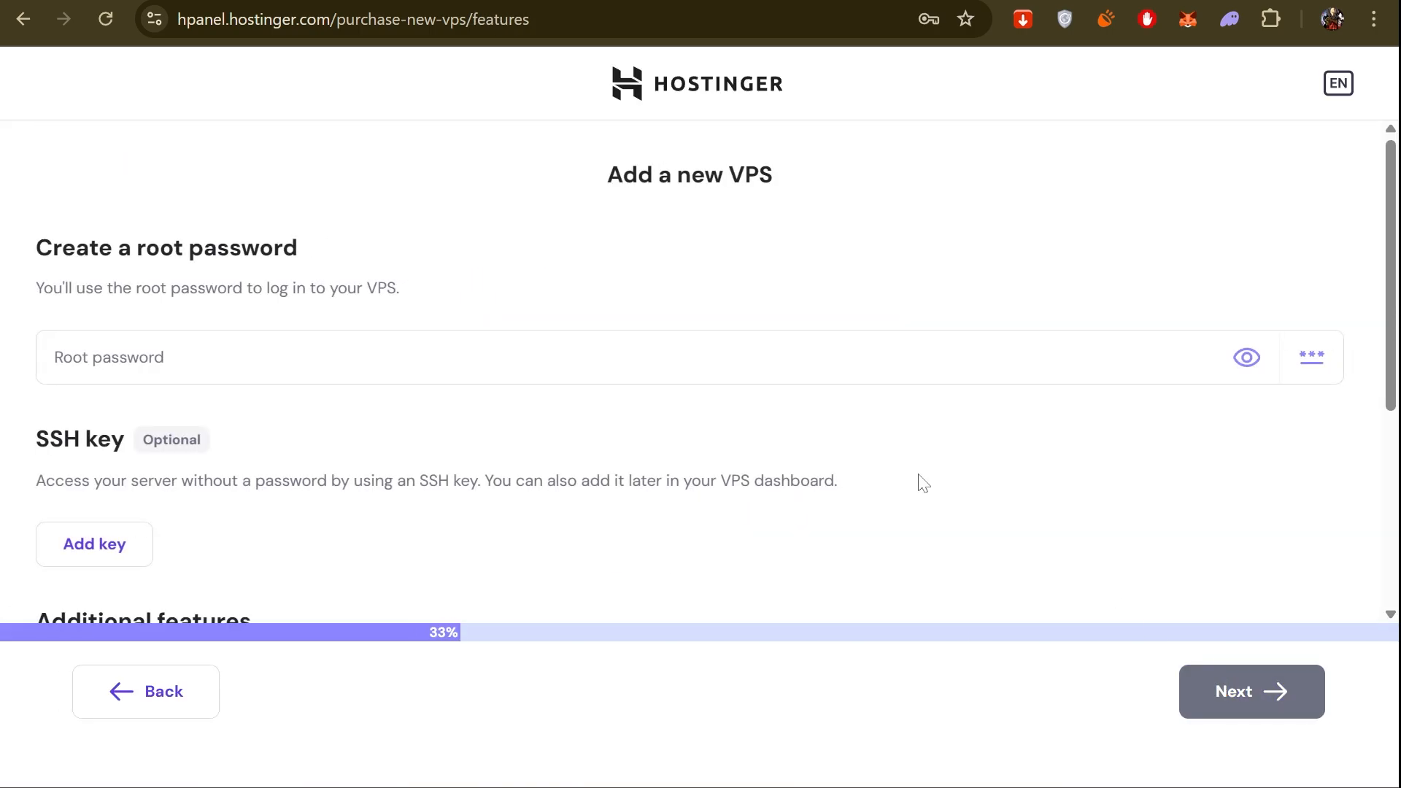
Enter a root password for the VPS that meets the listed requirements and proceed to the plan selection.
{"action": "left_click", "coordinate": [277, 339]}
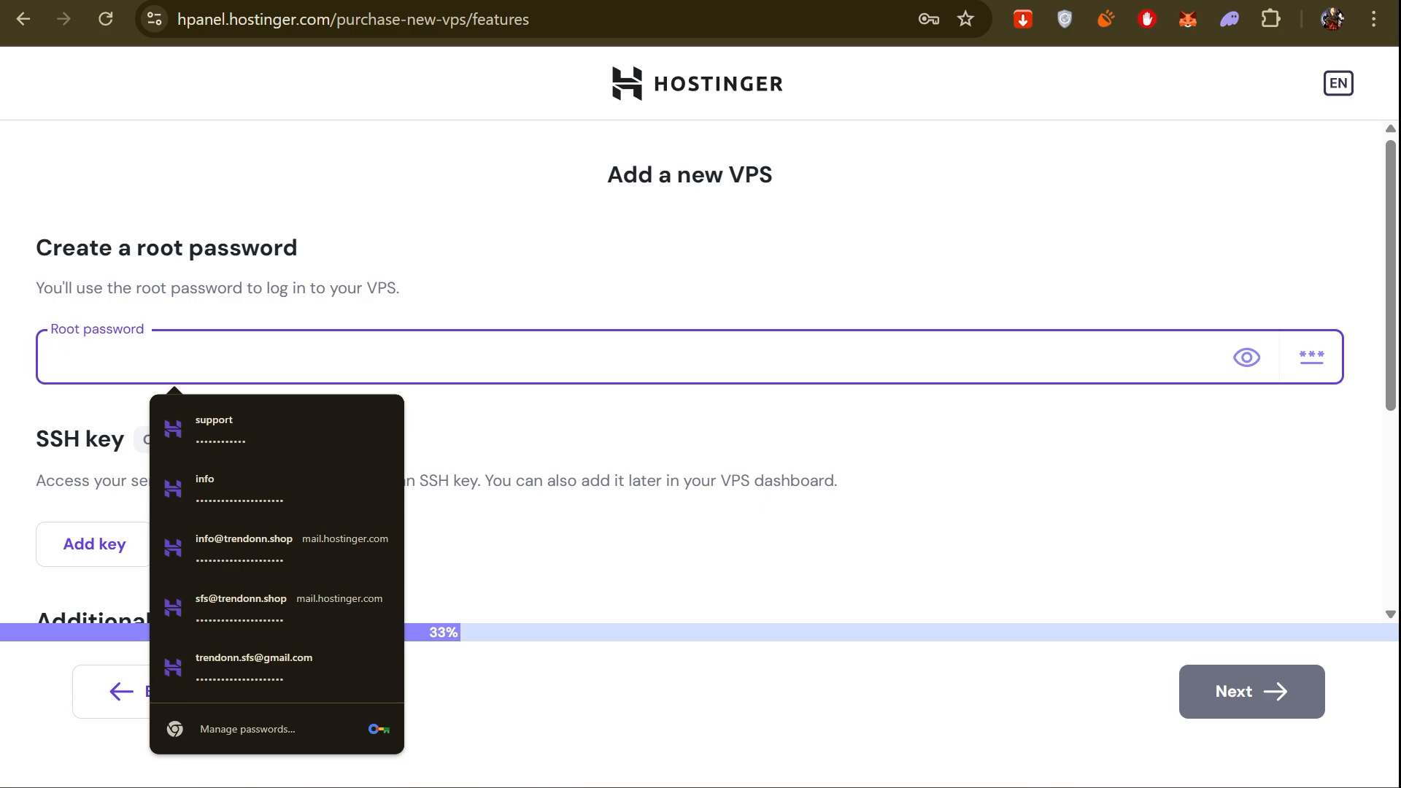
{"action": "type", "text": "••••••"}
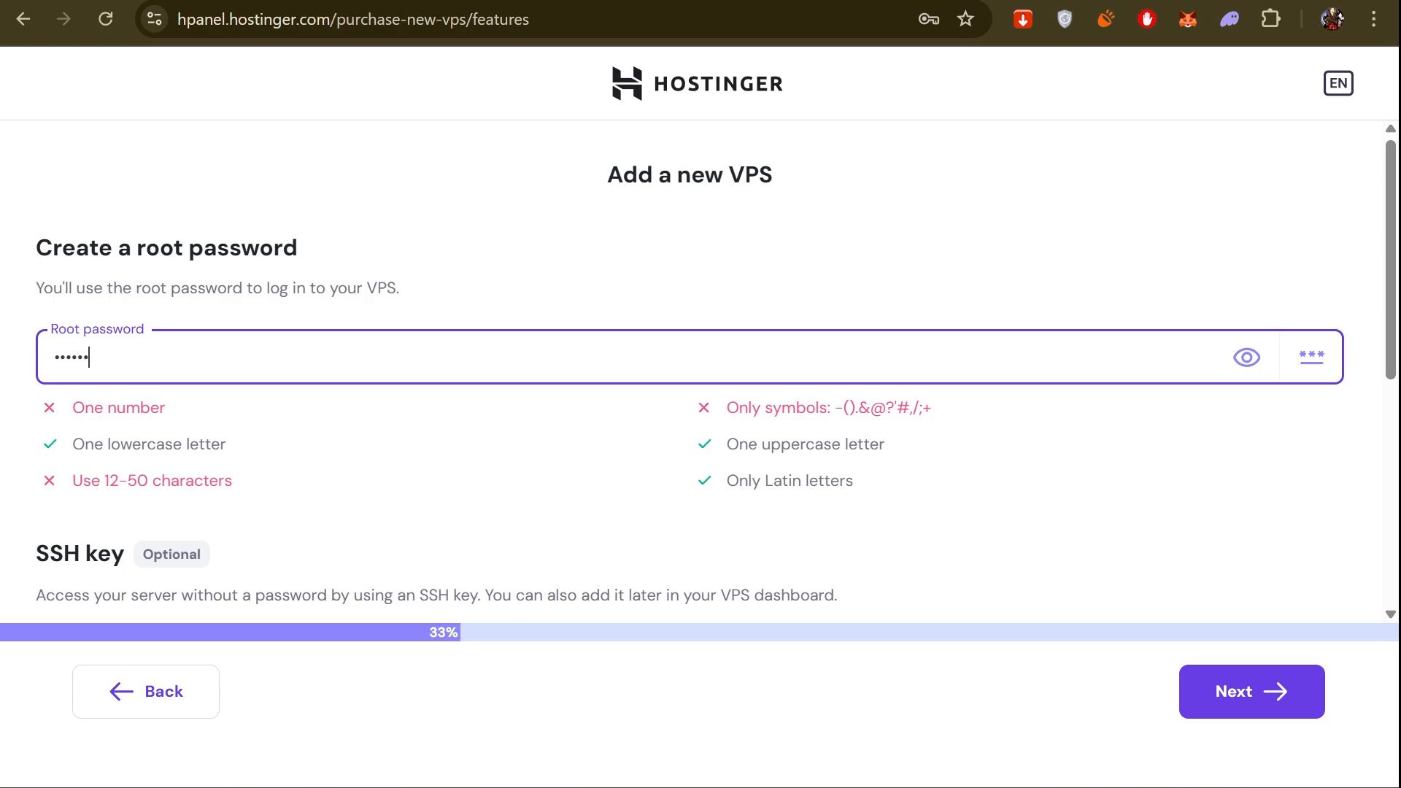
{"action": "type", "text": "•••••••"}
{"action": "left_click", "coordinate": [1245, 719]}
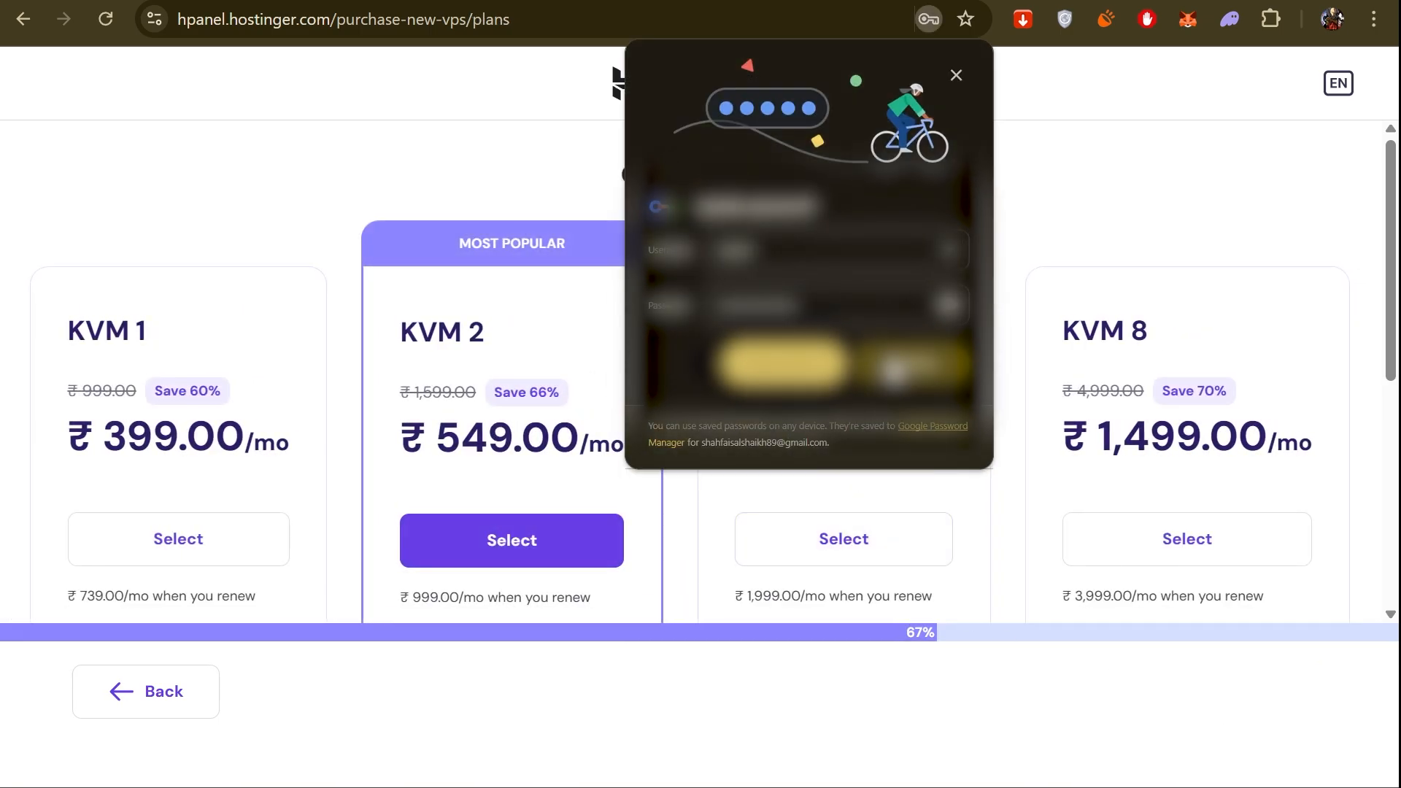
Review the specifications of the KVM plans and select KVM 1 for the new VPS.
{"action": "scroll", "coordinate": [416, 364], "scroll_direction": "down", "scroll_amount": 2}
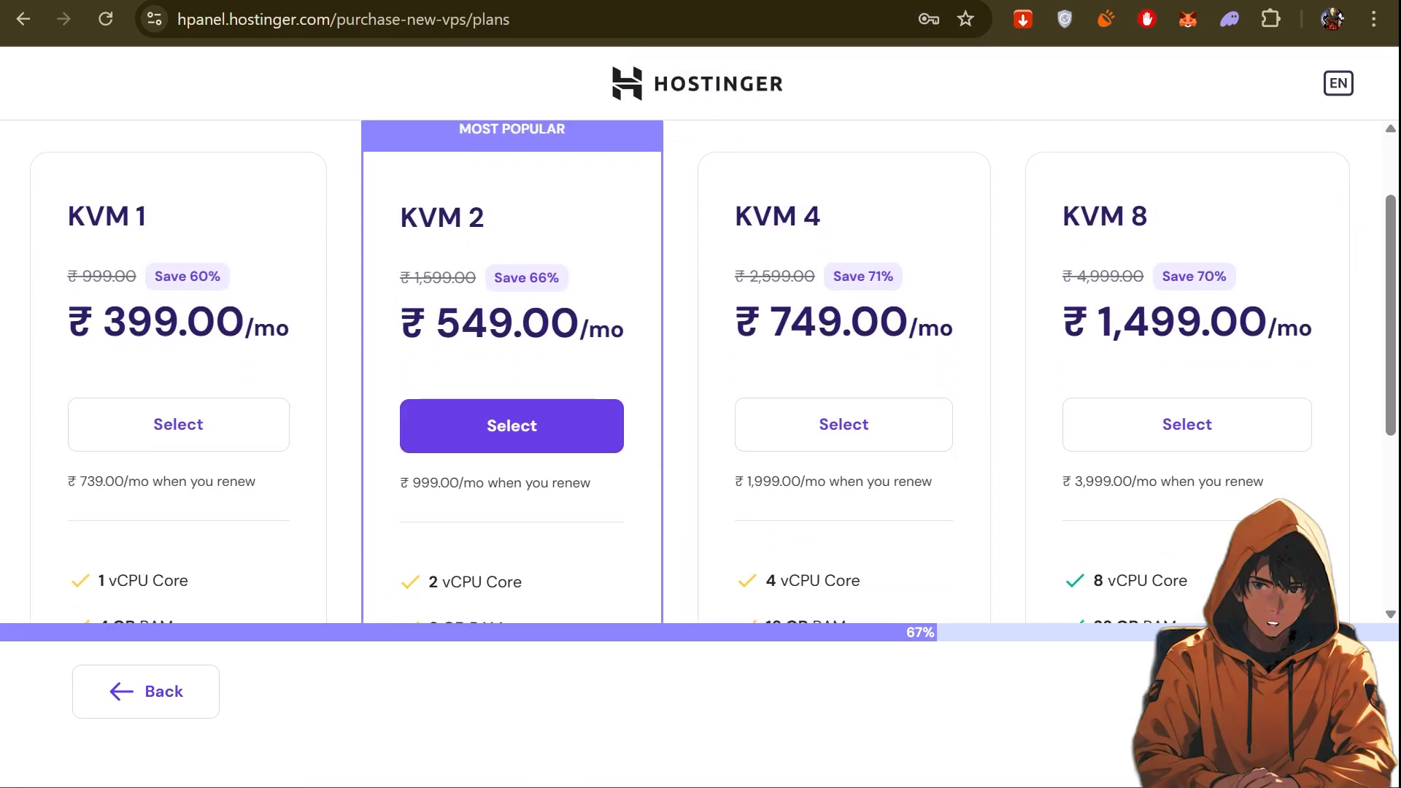
{"action": "scroll", "coordinate": [190, 418], "scroll_direction": "down", "scroll_amount": 1}
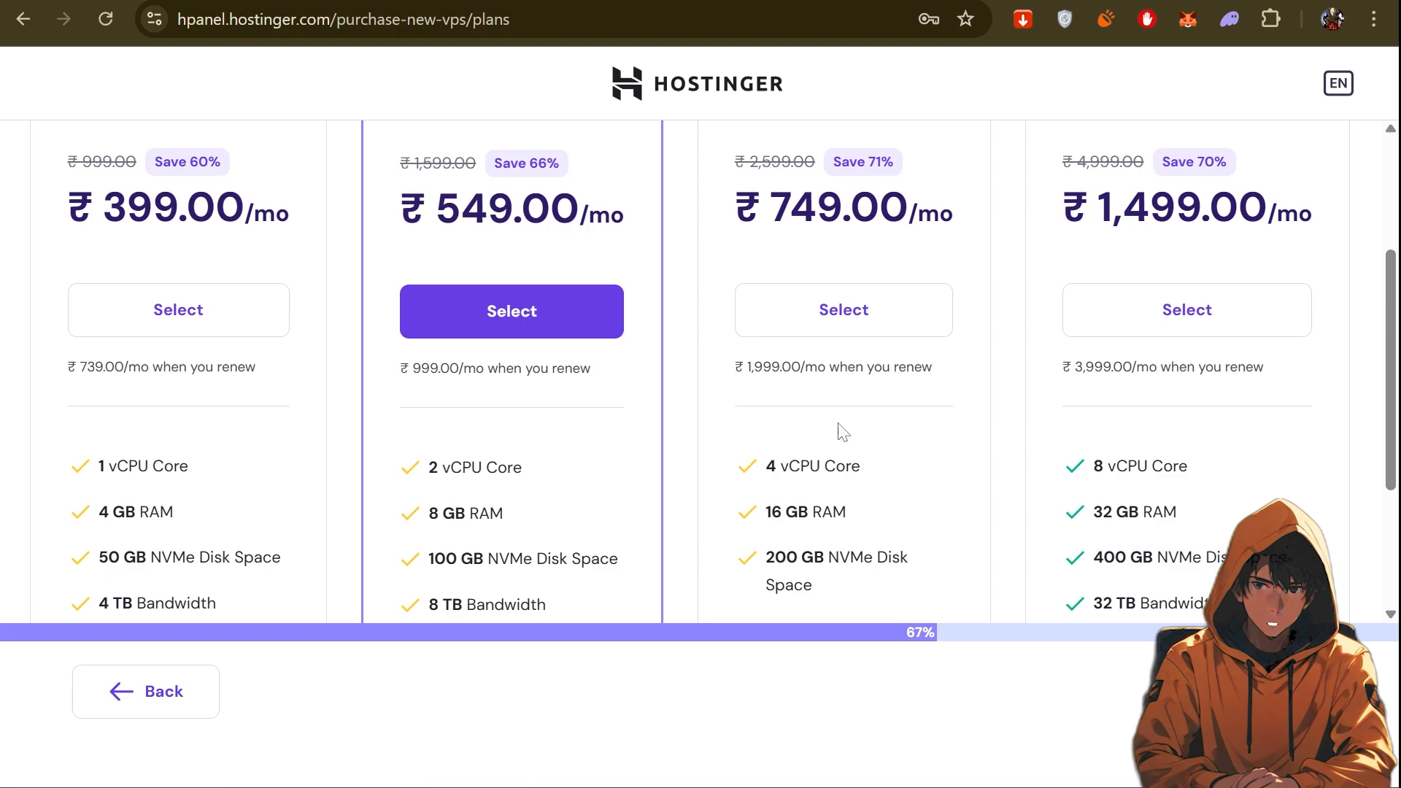
{"action": "scroll", "coordinate": [1082, 376], "scroll_direction": "up", "scroll_amount": 2}
{"action": "scroll", "coordinate": [219, 287], "scroll_direction": "down", "scroll_amount": 2}
{"action": "scroll", "coordinate": [261, 522], "scroll_direction": "down", "scroll_amount": 2}
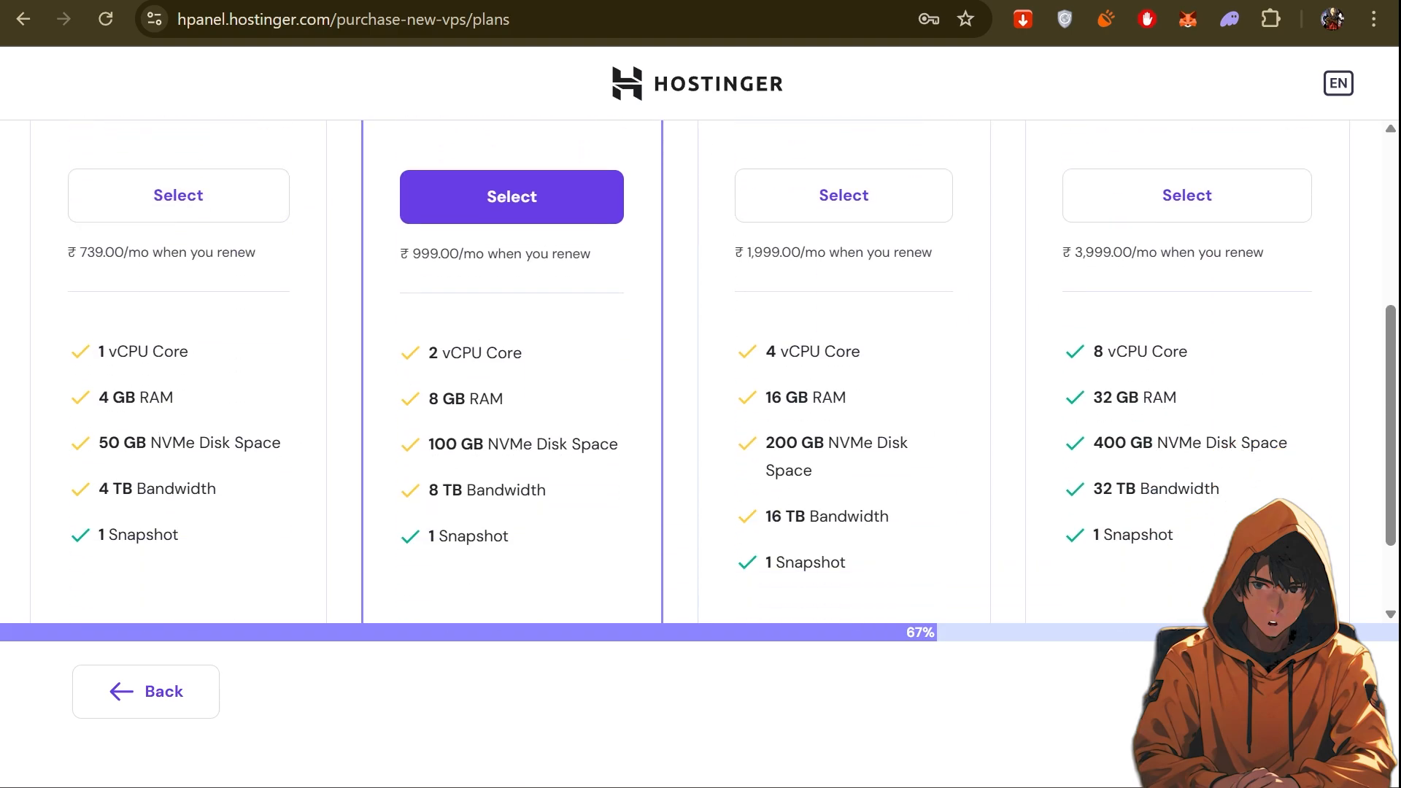
{"action": "scroll", "coordinate": [187, 418], "scroll_direction": "up", "scroll_amount": 2}
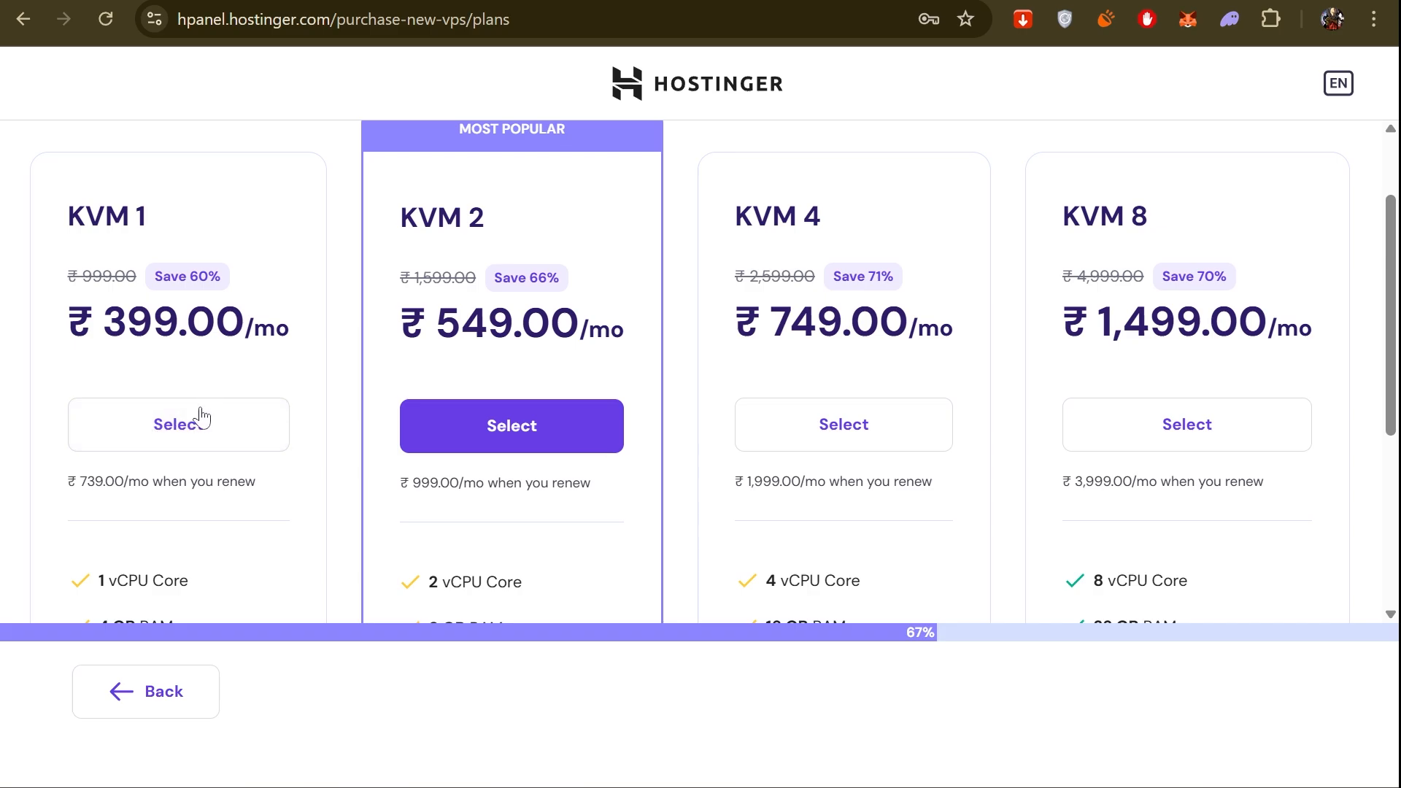
{"action": "left_click", "coordinate": [187, 440]}
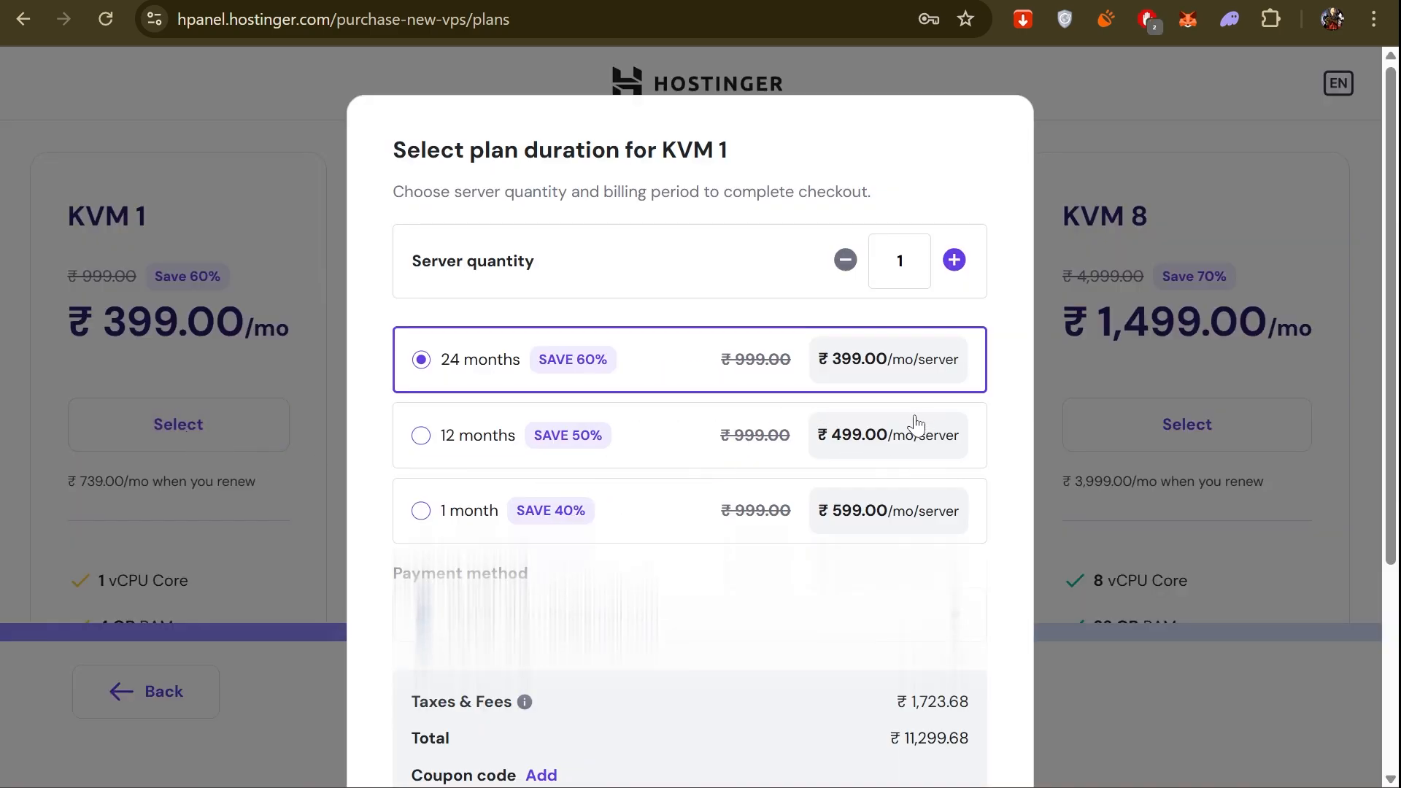
Set the KVM 1 plan duration to 1 month and continue to the payment method selection.
{"action": "left_click", "coordinate": [422, 438]}
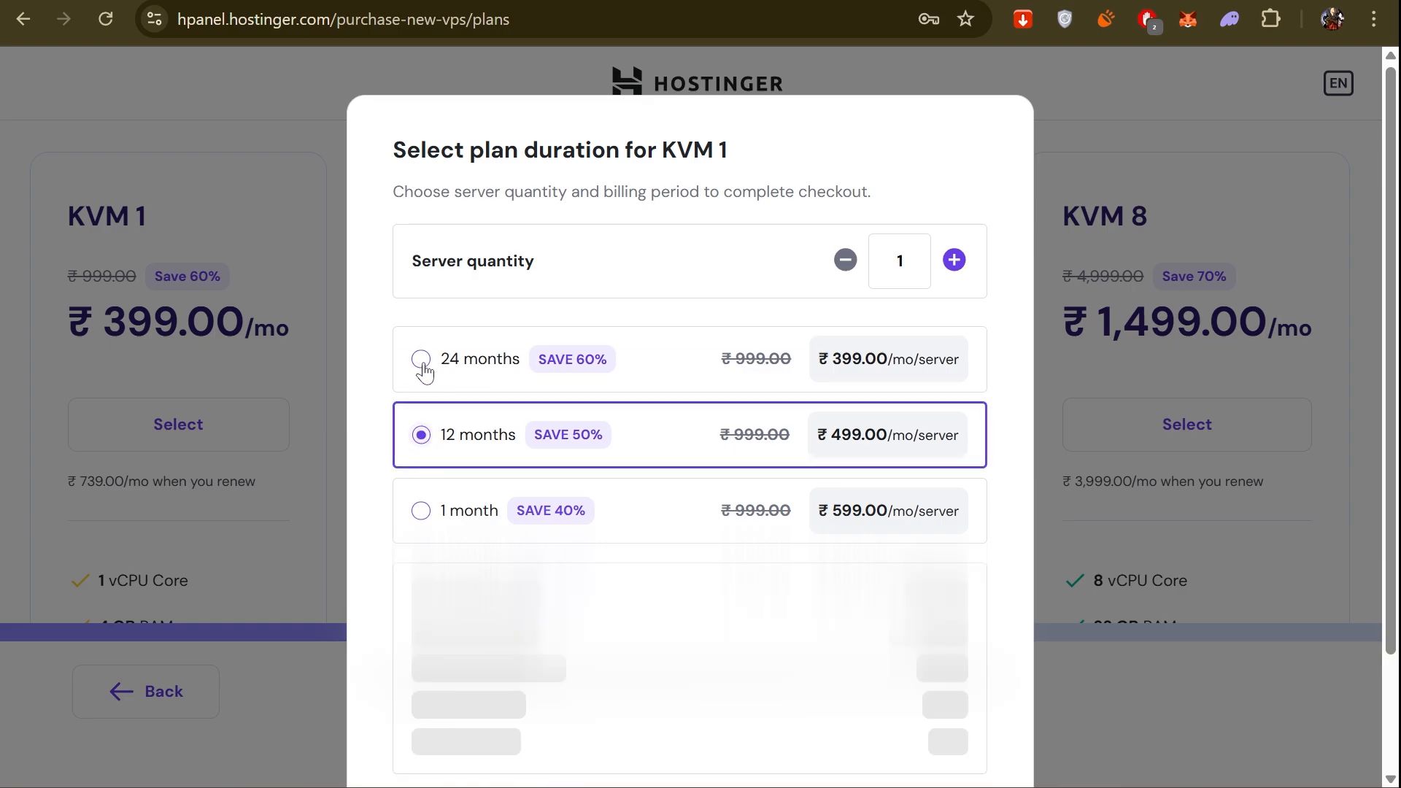
{"action": "left_click", "coordinate": [421, 509]}
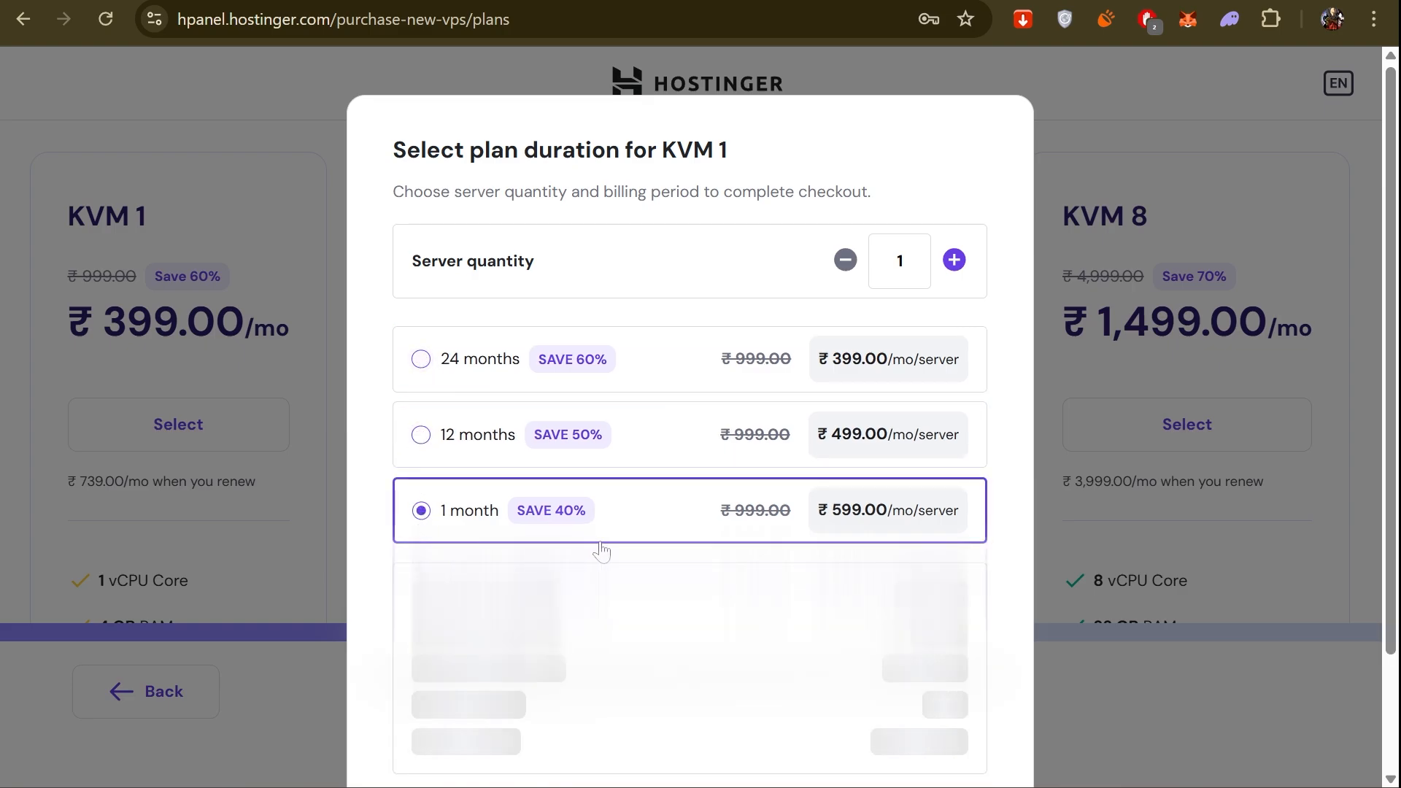
{"action": "scroll", "coordinate": [774, 327], "scroll_direction": "down", "scroll_amount": 4}
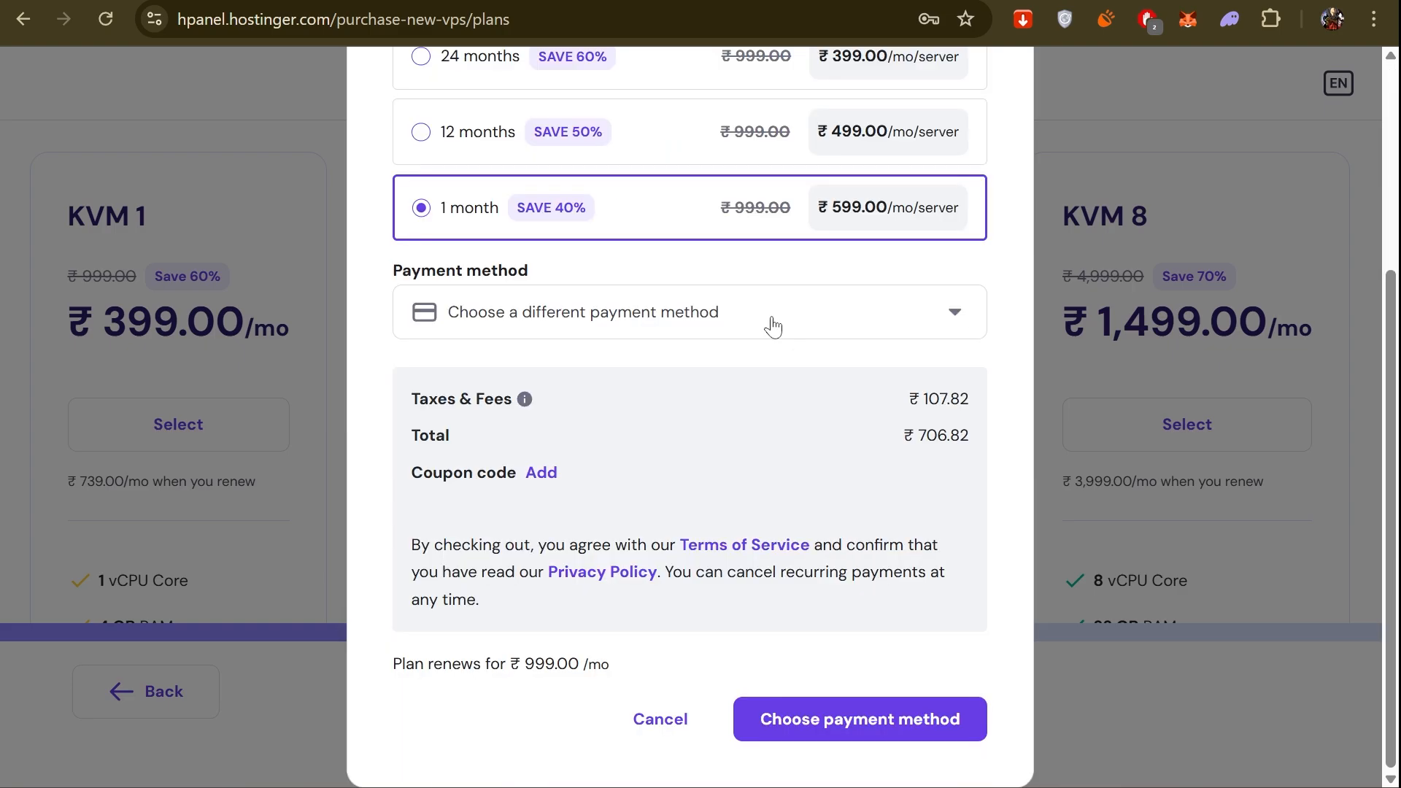
{"action": "left_click", "coordinate": [773, 325]}
{"action": "left_click", "coordinate": [771, 323]}
{"action": "left_click", "coordinate": [820, 722]}
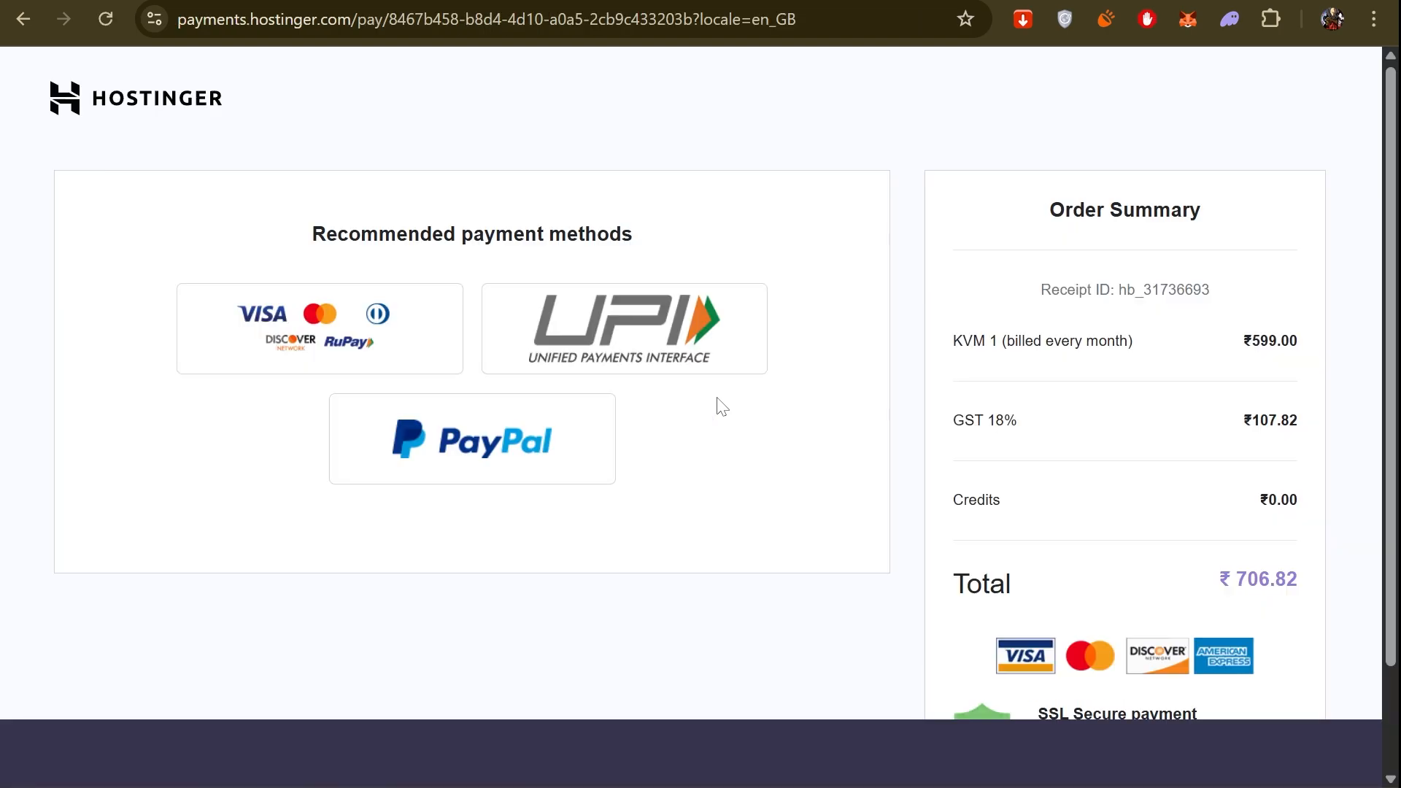
Review the order summary and choose UPI as the payment method.
{"action": "scroll", "coordinate": [778, 399], "scroll_direction": "down", "scroll_amount": 2}
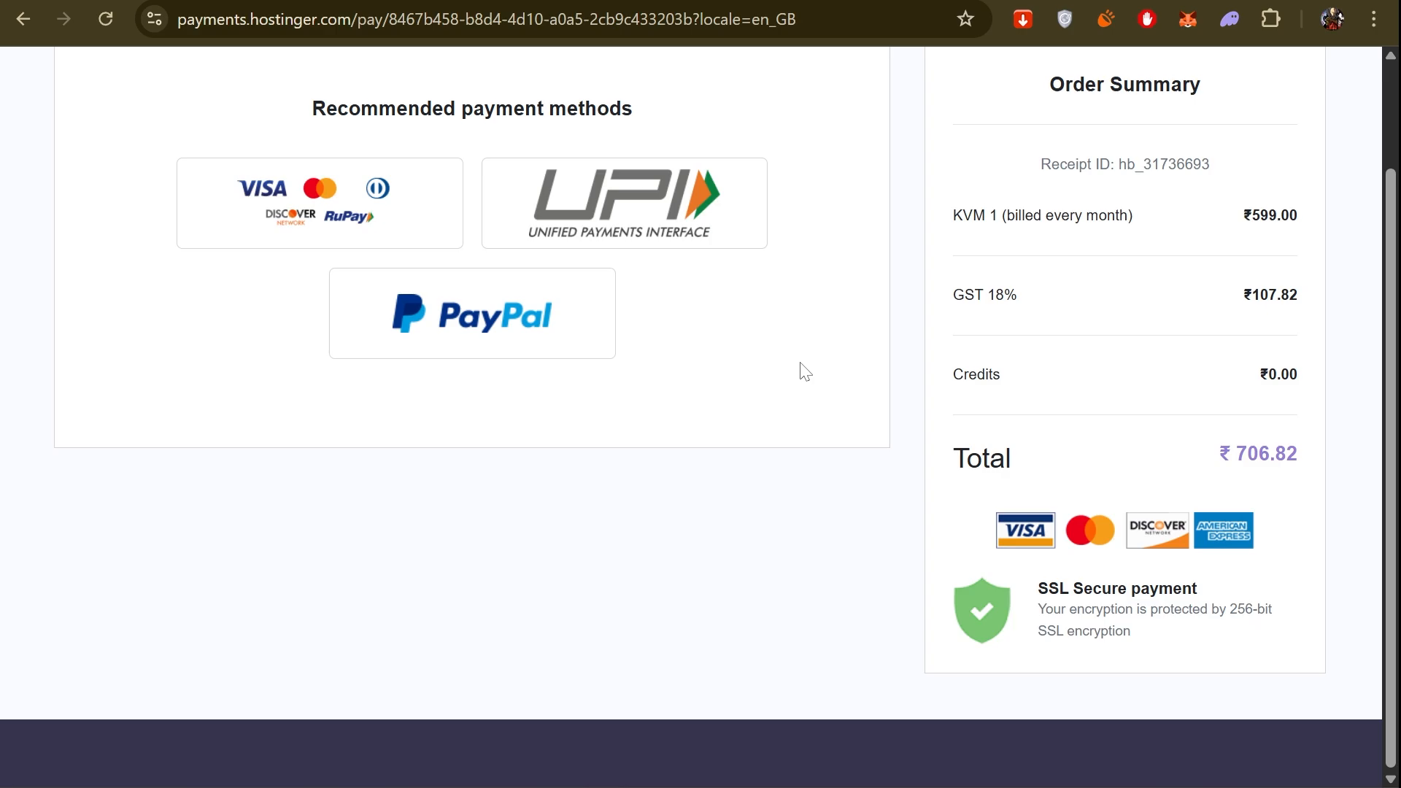
{"action": "scroll", "coordinate": [611, 340], "scroll_direction": "up", "scroll_amount": 2}
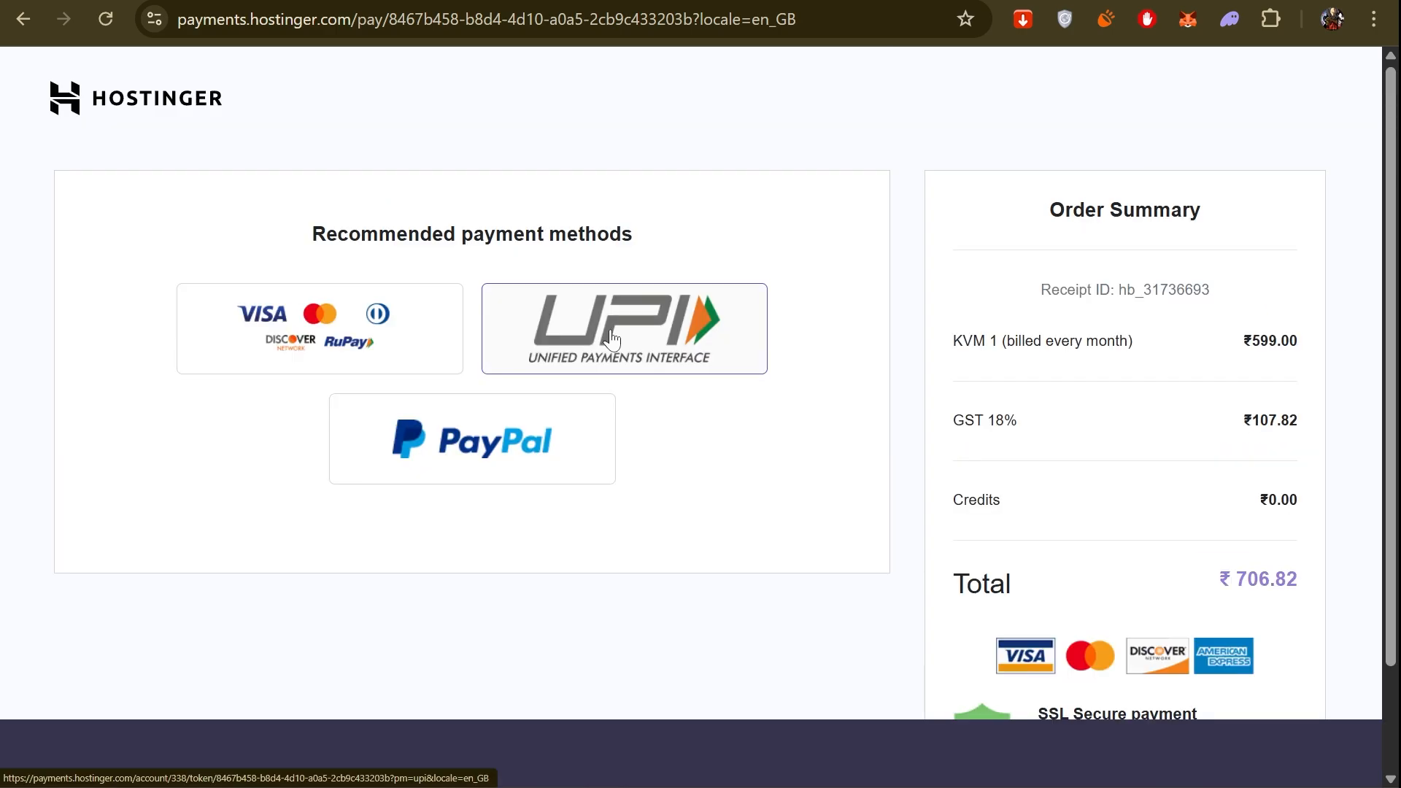
{"action": "left_click", "coordinate": [611, 340]}
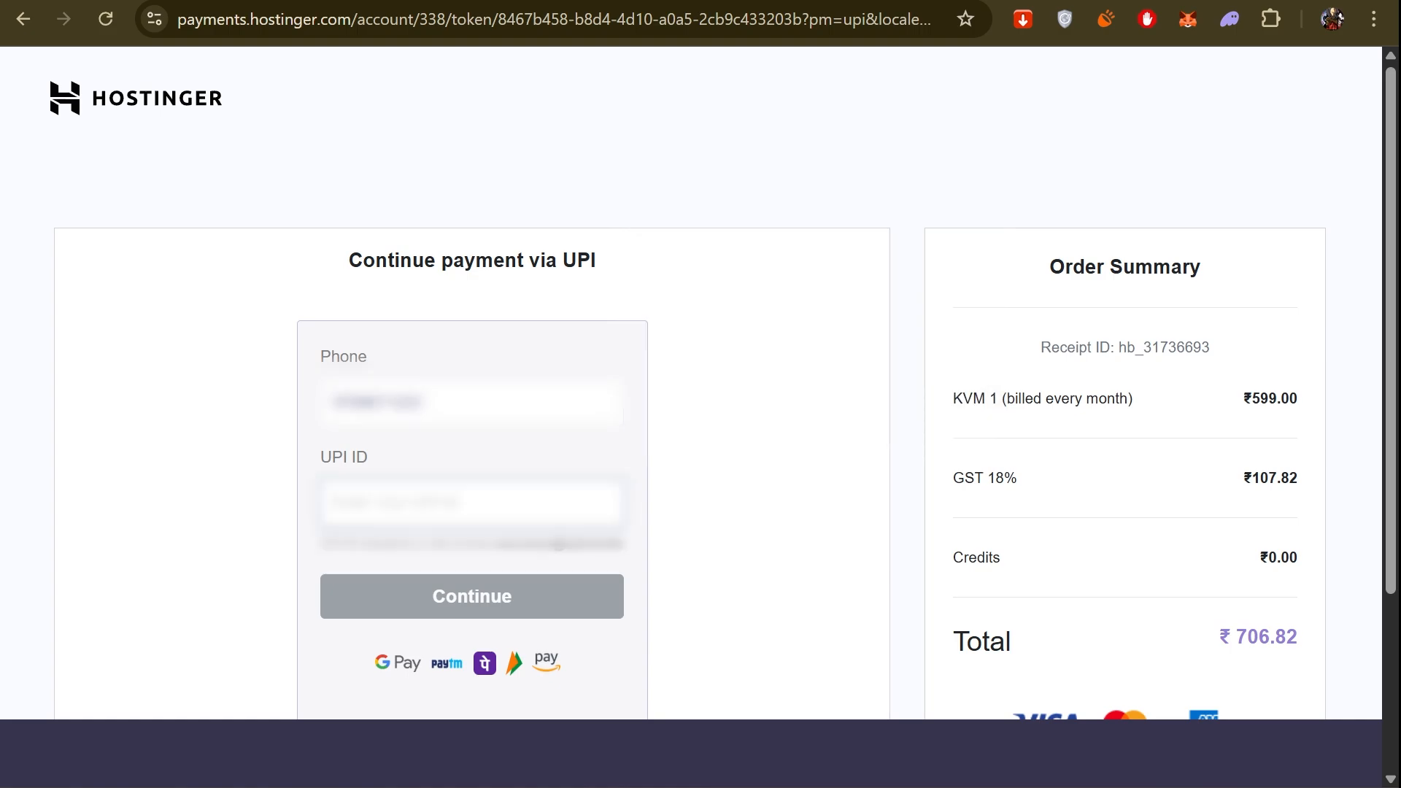
Enter the UPI ID for the KVM 1 order and continue through the UPI AutoPay notice to make the payment.
{"action": "type", "text": "•••••"}
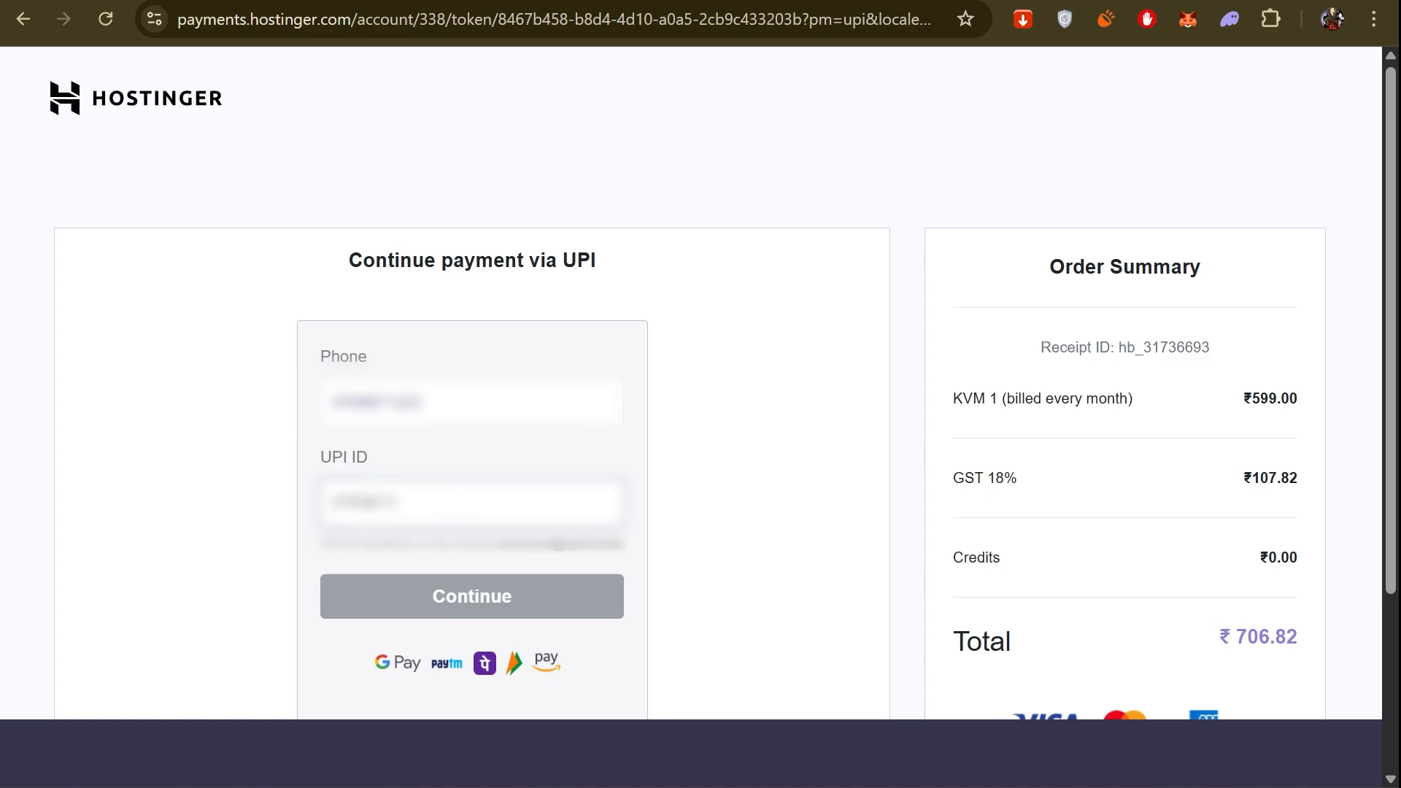
{"action": "type", "text": "•••••••"}
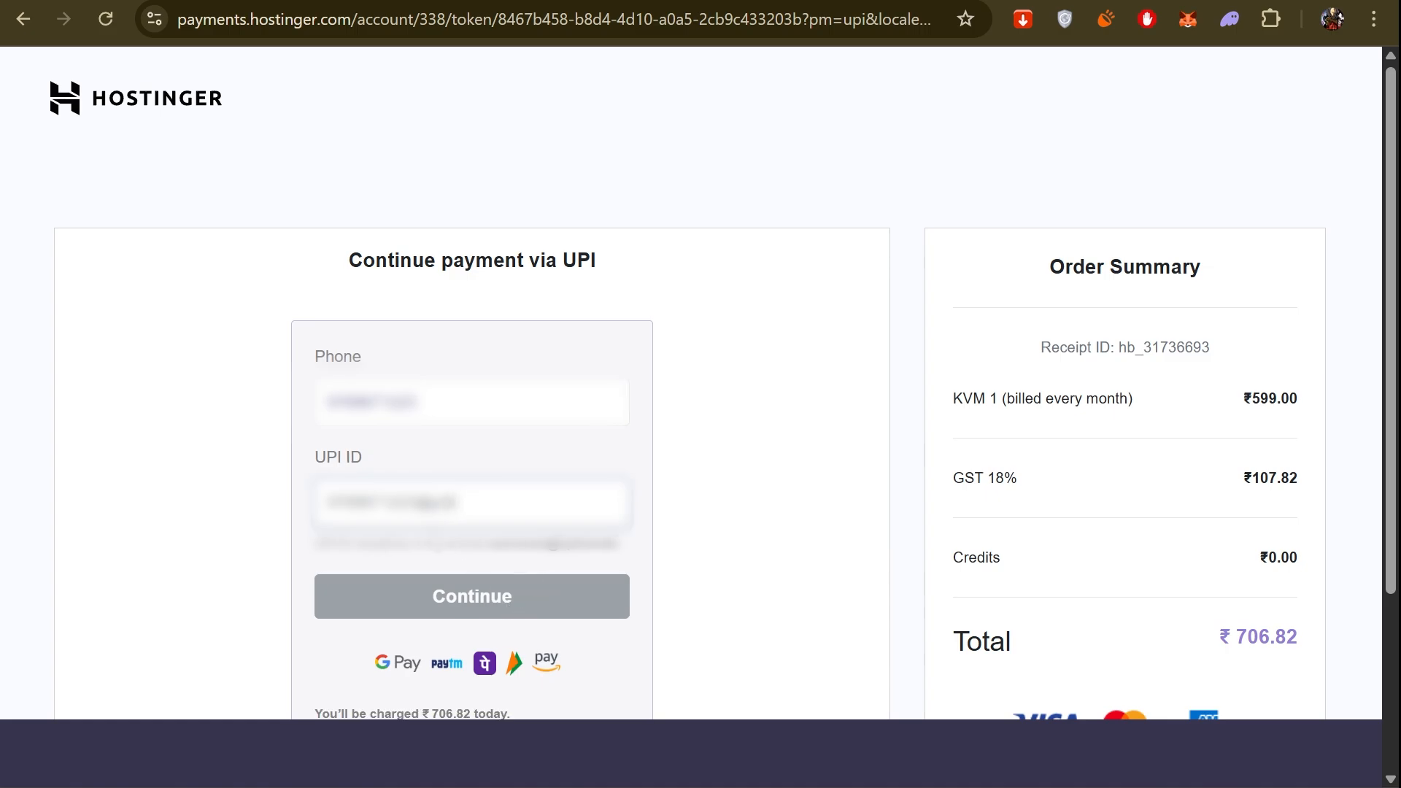
{"action": "left_click", "coordinate": [445, 598]}
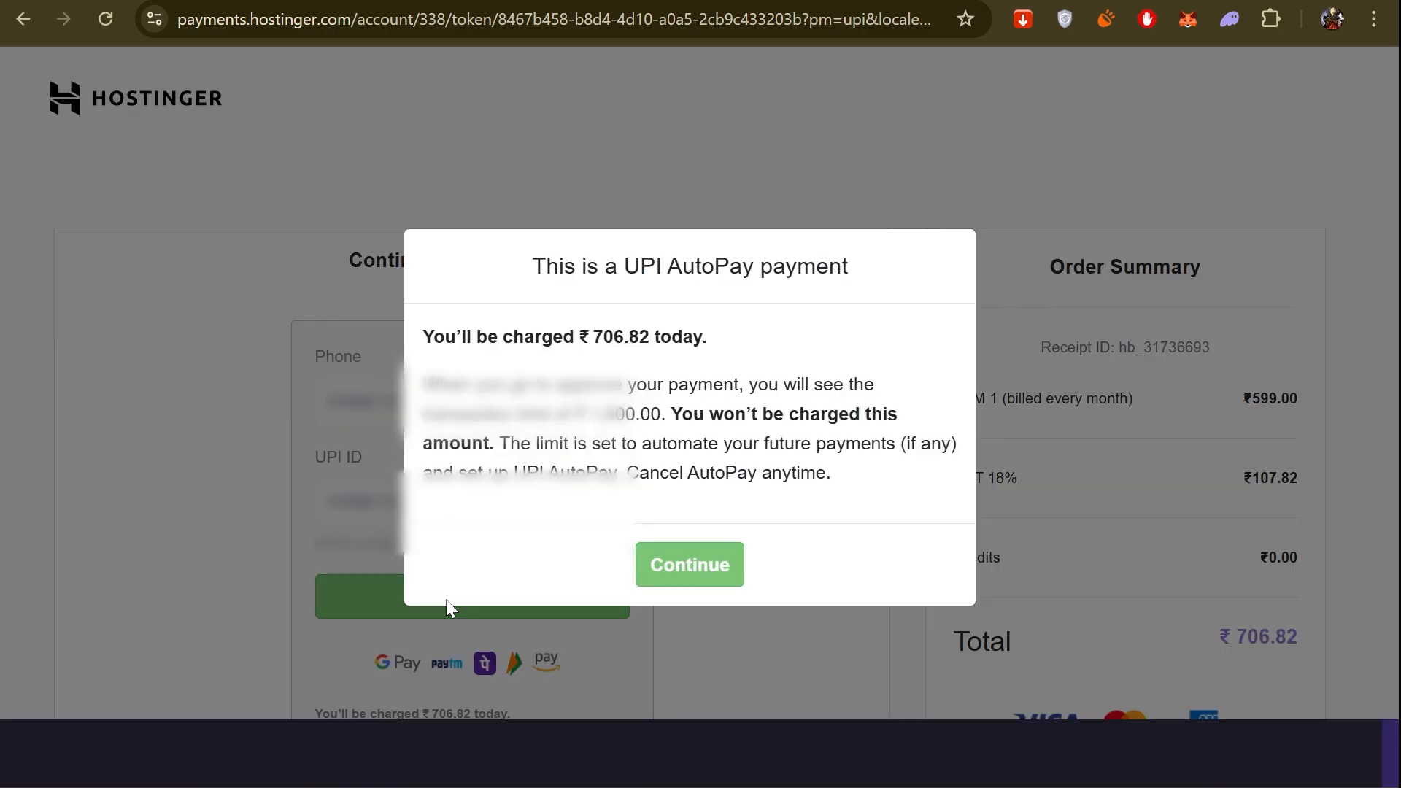
{"action": "left_click", "coordinate": [692, 576]}
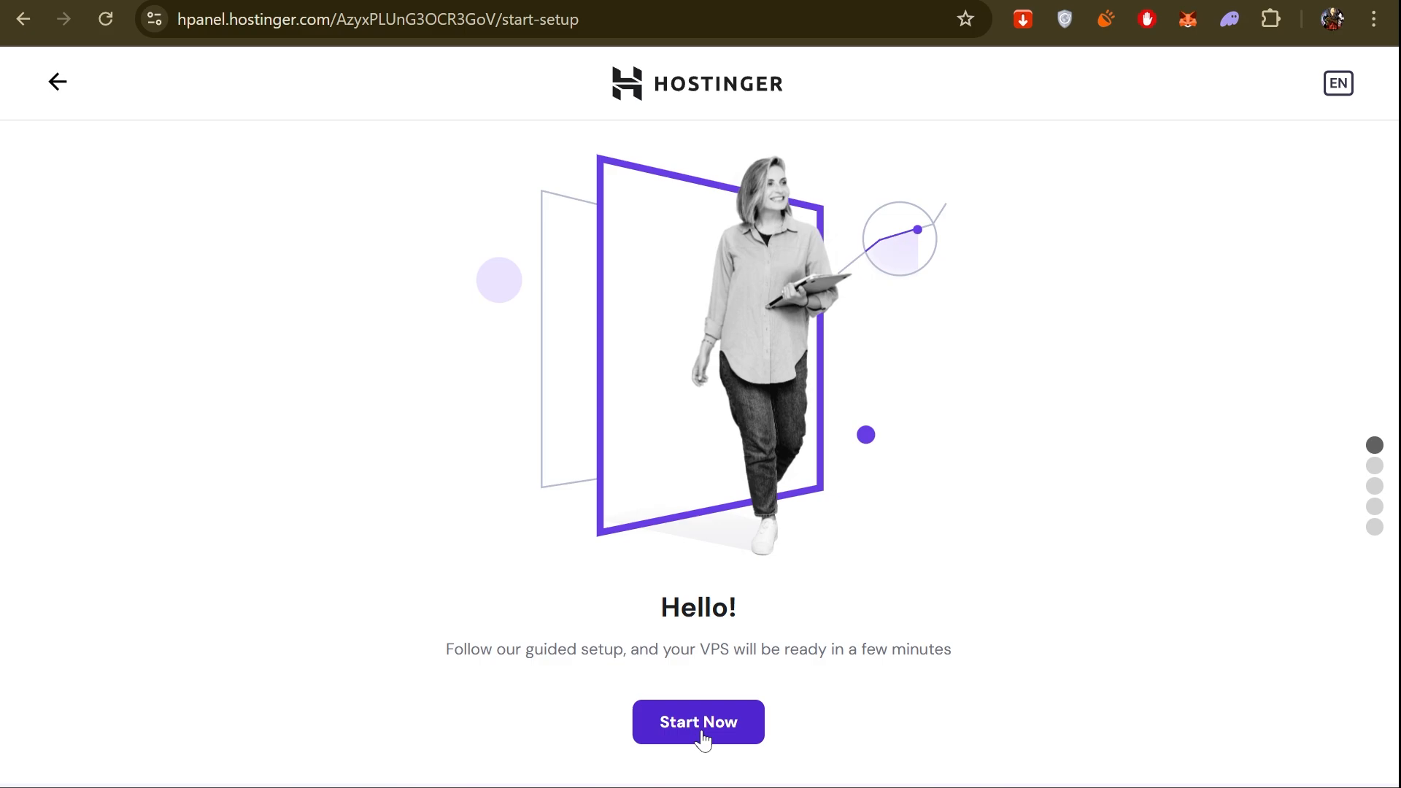
Configure the guided VPS setup with India as the location, n8n as the application template and the Monarx malware scanner included.
{"action": "left_click", "coordinate": [700, 737]}
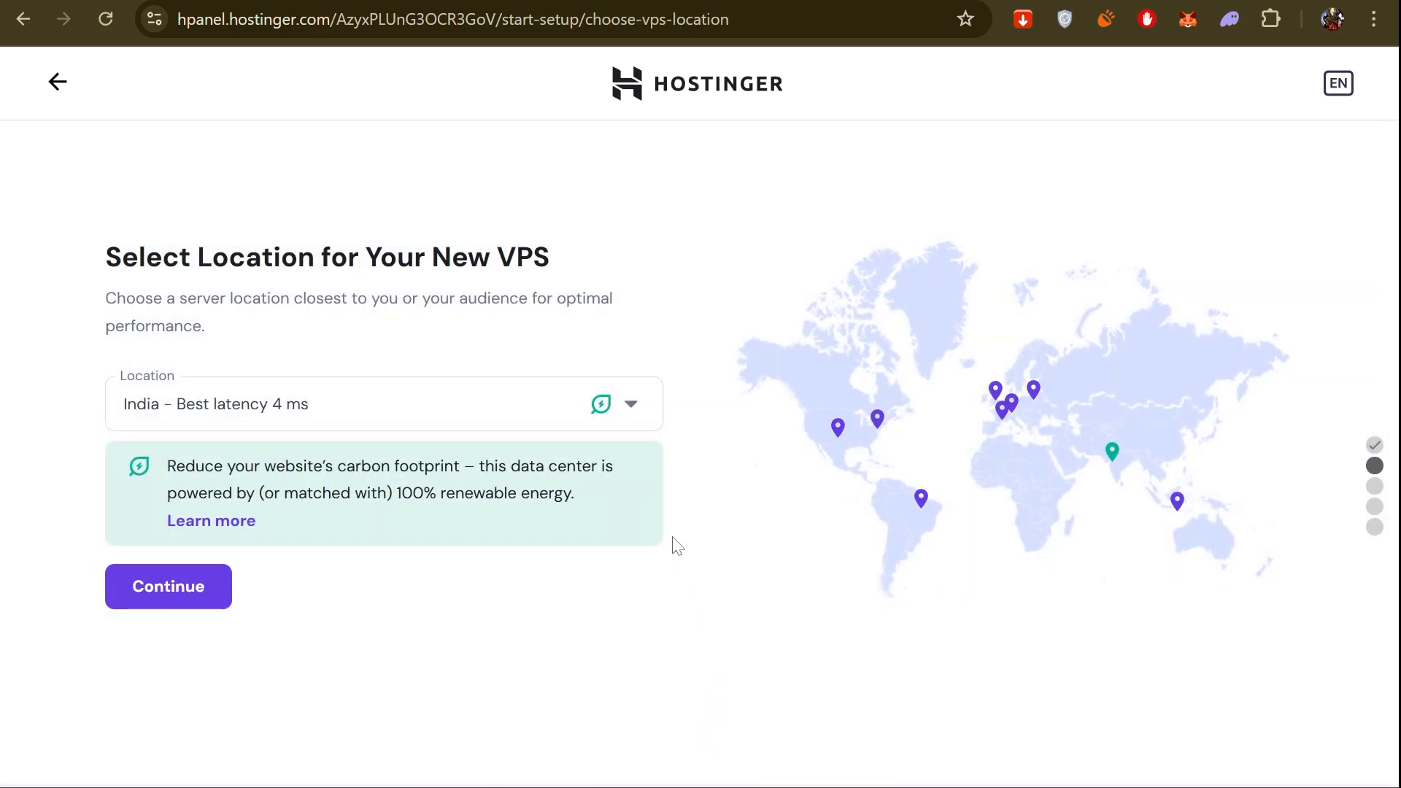
{"action": "left_click", "coordinate": [180, 617]}
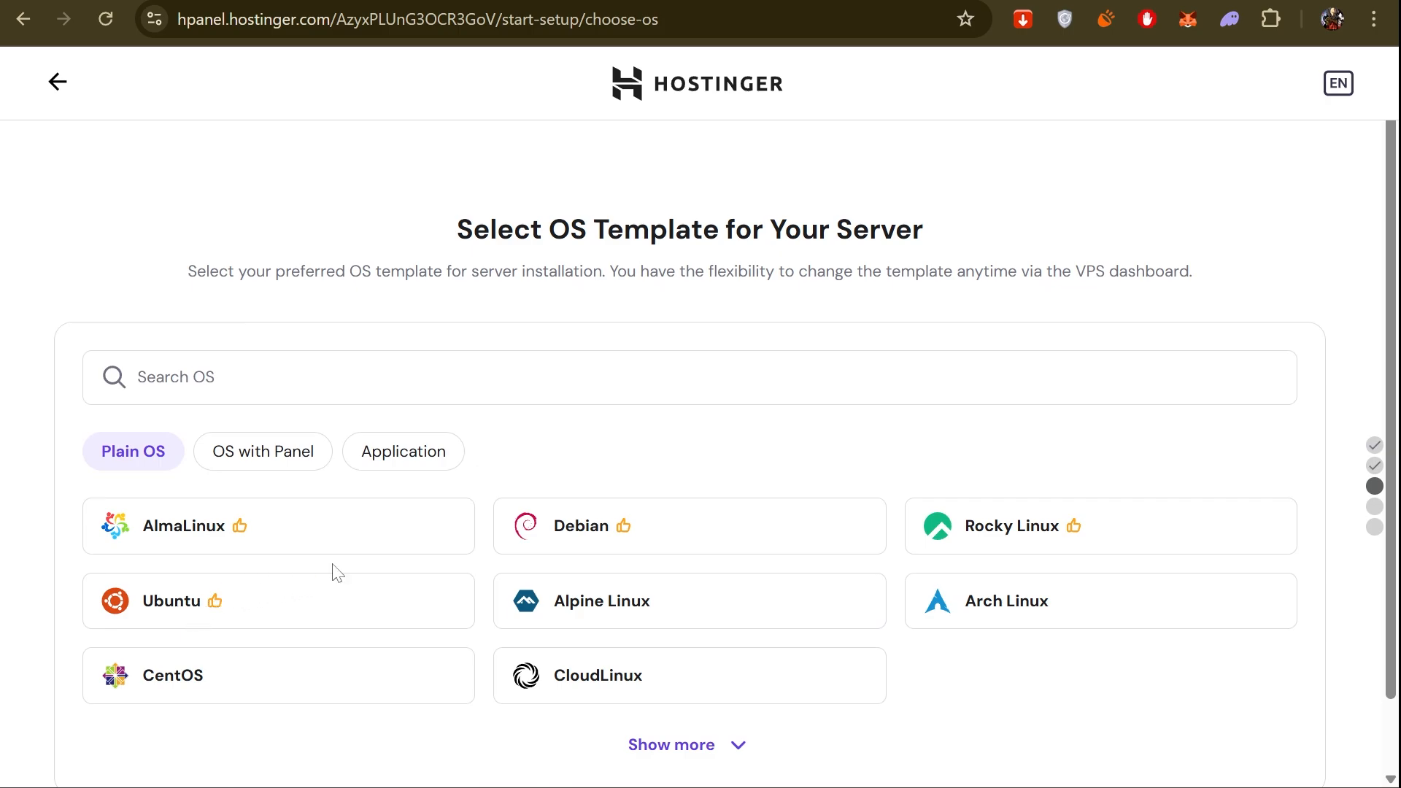
{"action": "left_click", "coordinate": [580, 502]}
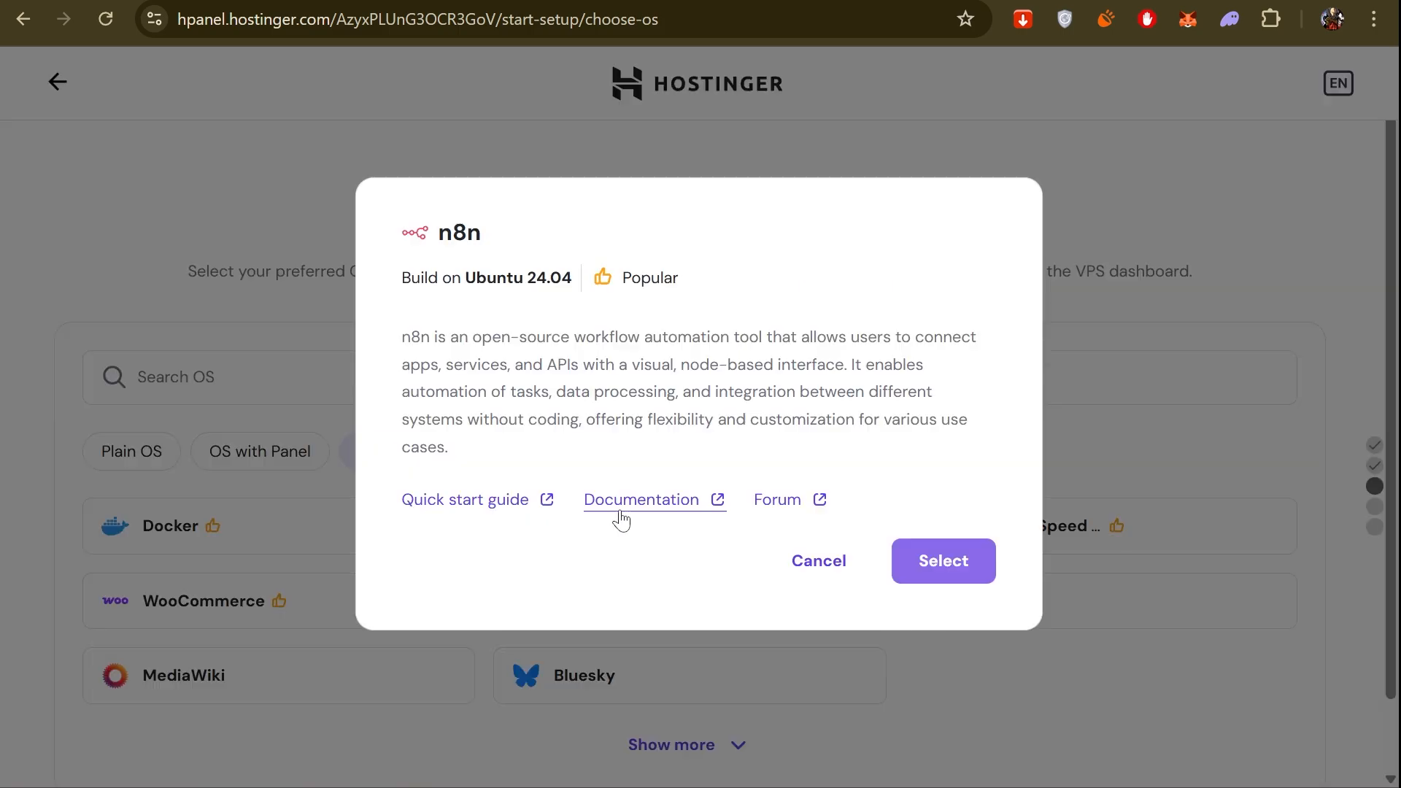
{"action": "left_click", "coordinate": [945, 562]}
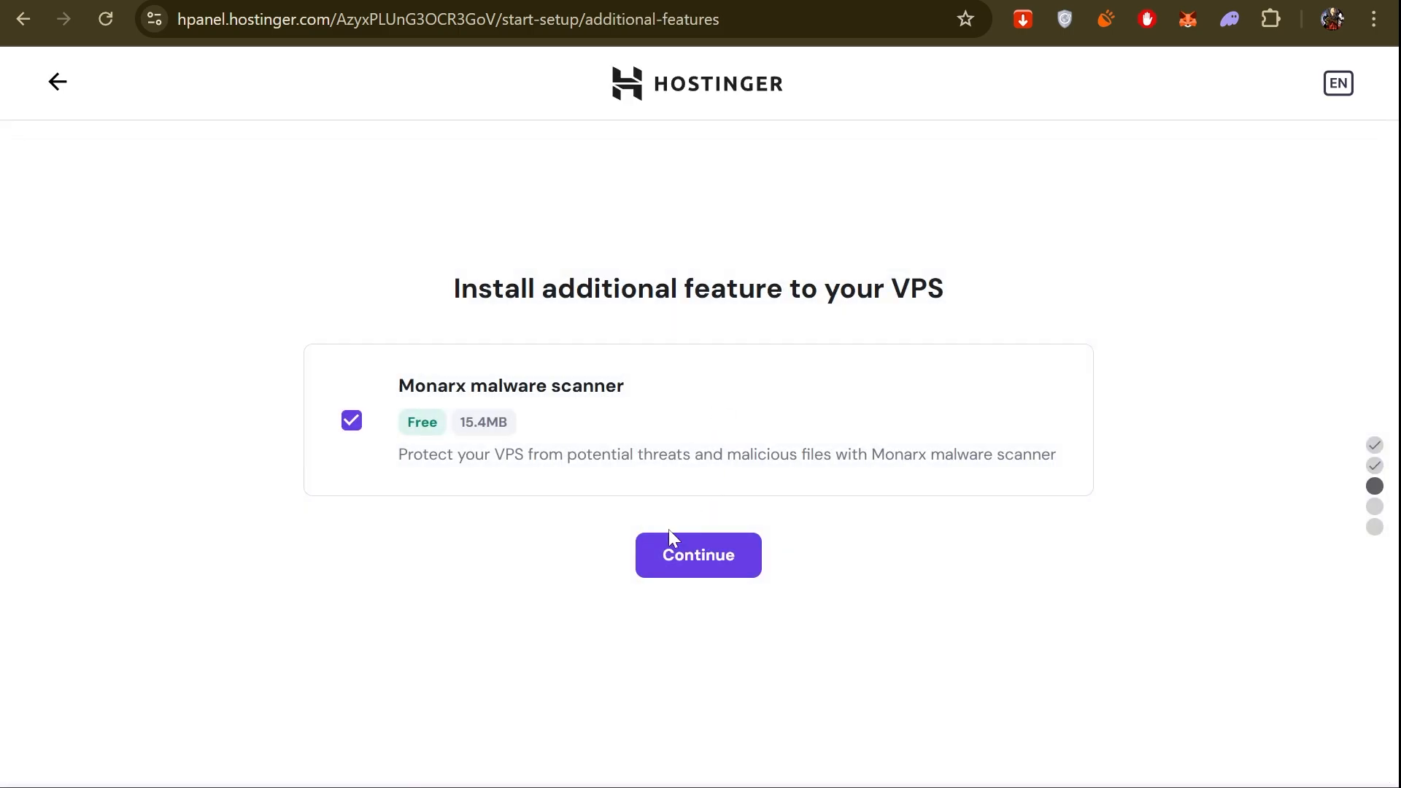
{"action": "left_click", "coordinate": [694, 560]}
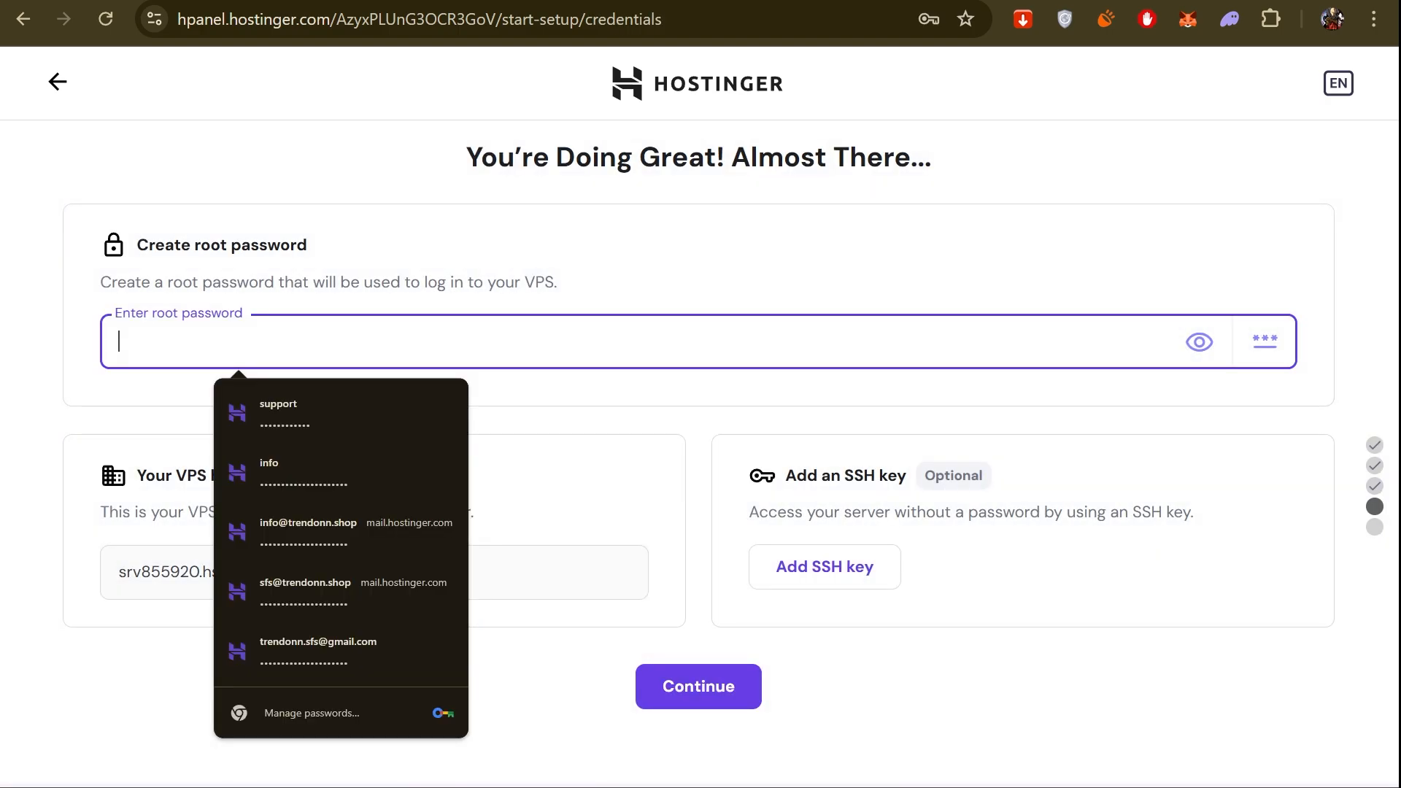
Create a root password that meets the listed requirements, keep the default VPS hostname and finish the setup.
{"action": "type", "text": "•••"}
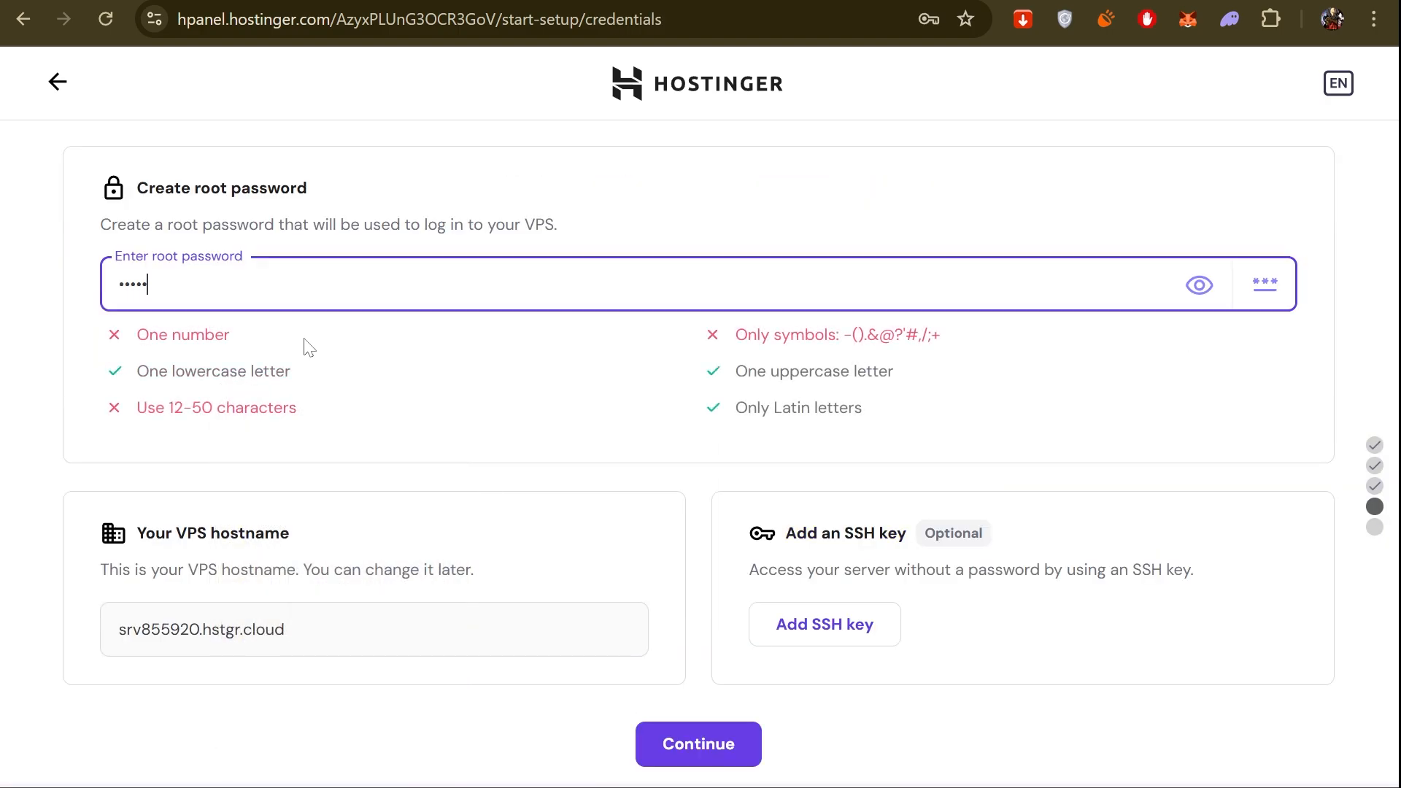
{"action": "type", "text": "••••••••••"}
{"action": "left_click_drag", "start_coordinate": [339, 628], "coordinate": [109, 632]}
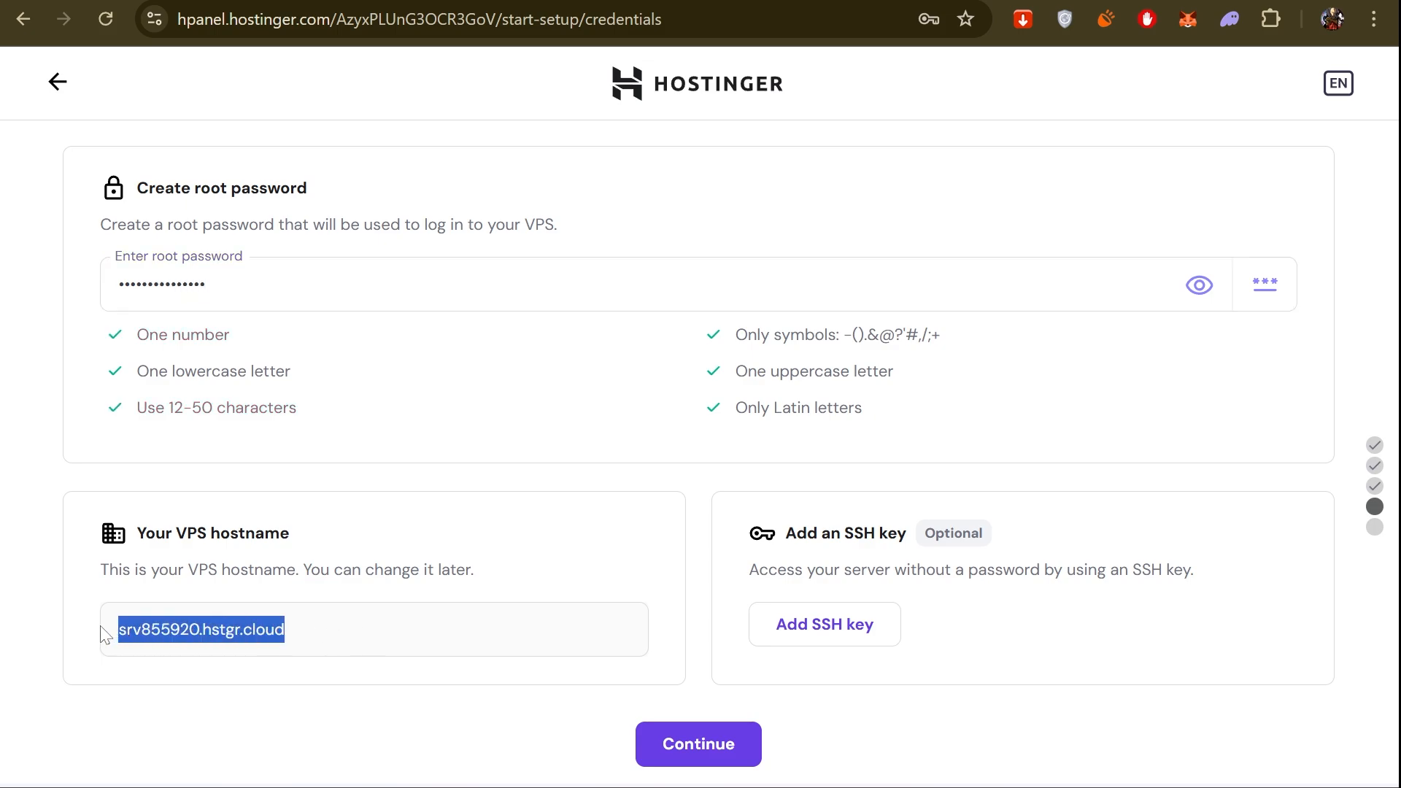
{"action": "left_click", "coordinate": [572, 617]}
{"action": "left_click", "coordinate": [656, 756]}
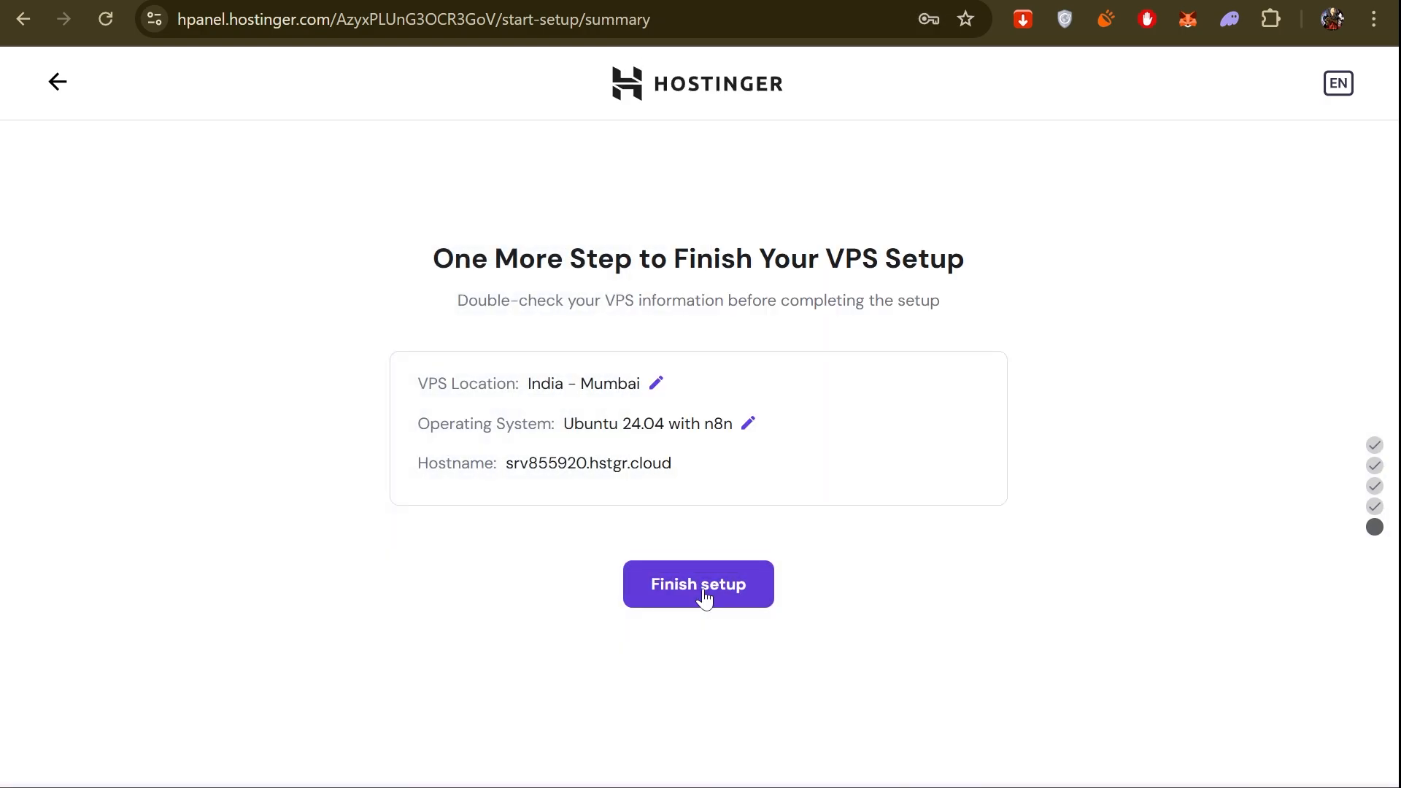
{"action": "left_click", "coordinate": [702, 589]}
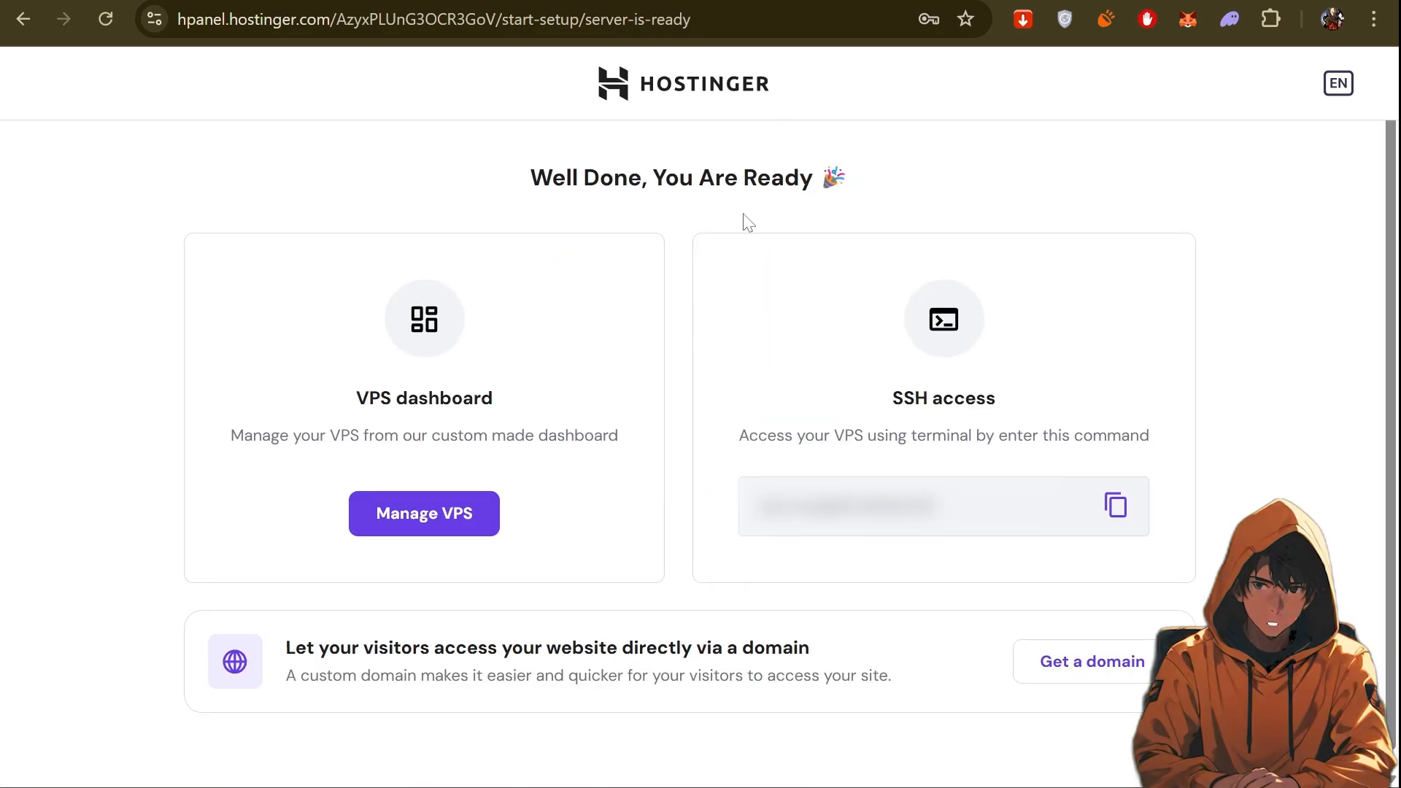
Review the VPS dashboard and SSH access options for the new server, and open its management dashboard.
{"action": "left_click_drag", "start_coordinate": [392, 397], "coordinate": [511, 406]}
{"action": "left_click", "coordinate": [894, 447]}
{"action": "left_click_drag", "start_coordinate": [976, 507], "coordinate": [745, 505]}
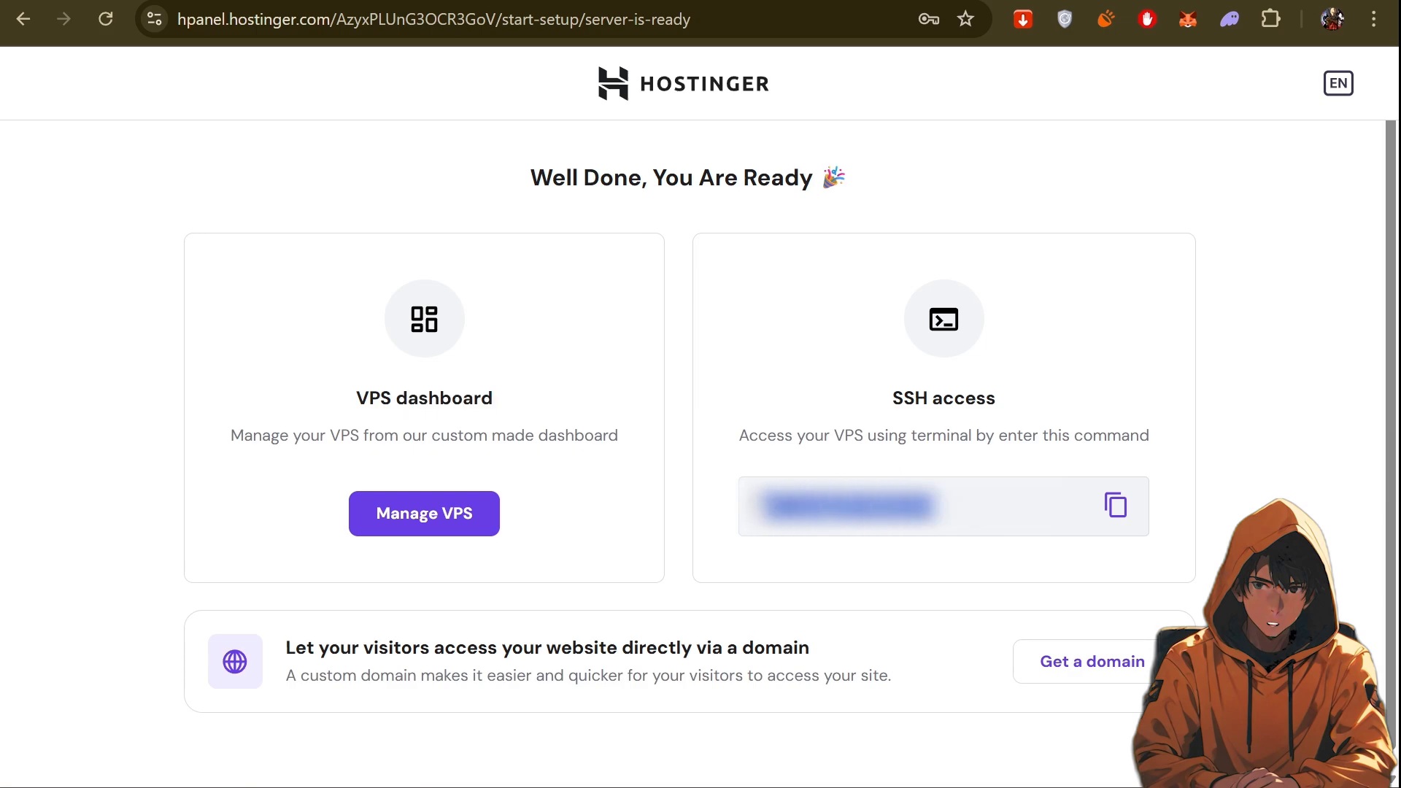
{"action": "left_click", "coordinate": [702, 504]}
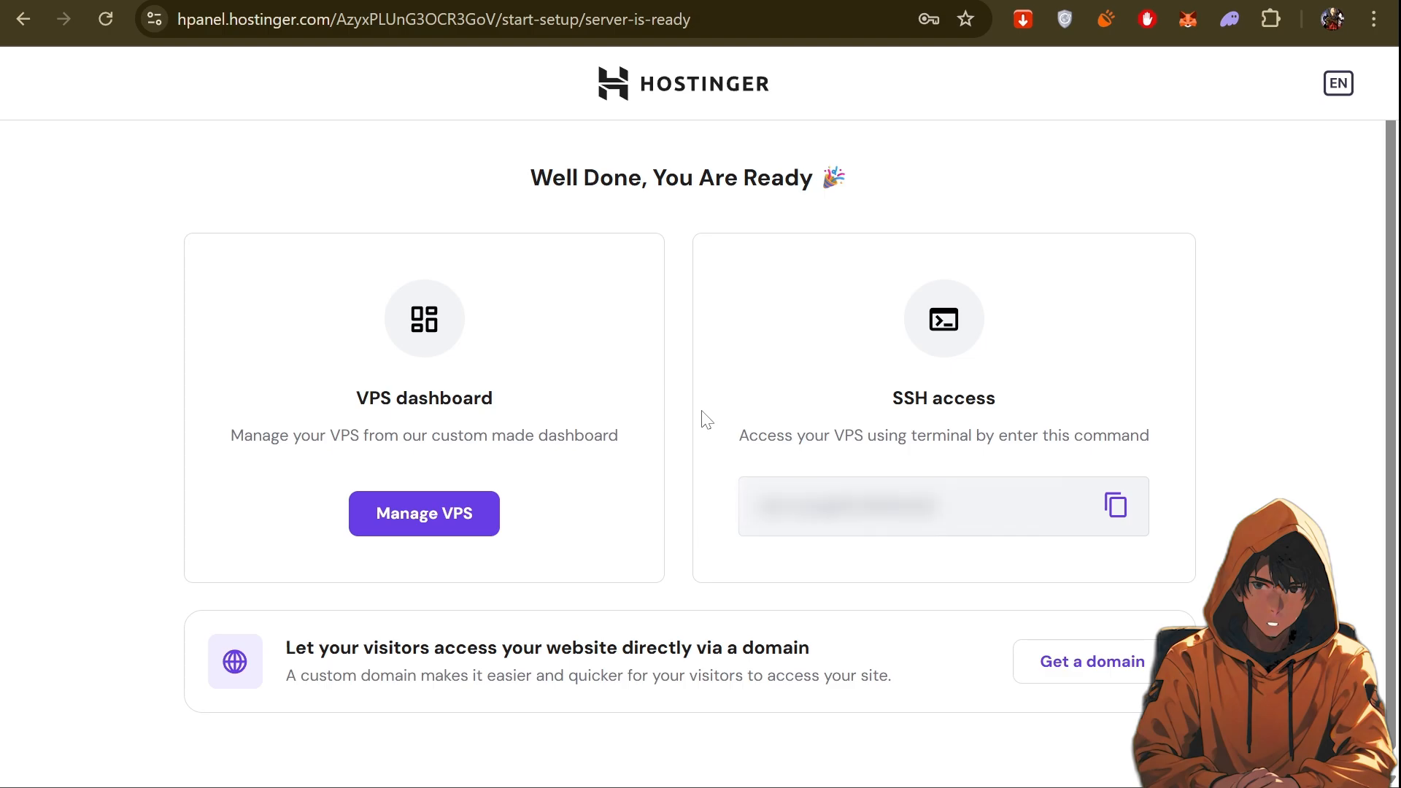
{"action": "left_click", "coordinate": [430, 515]}
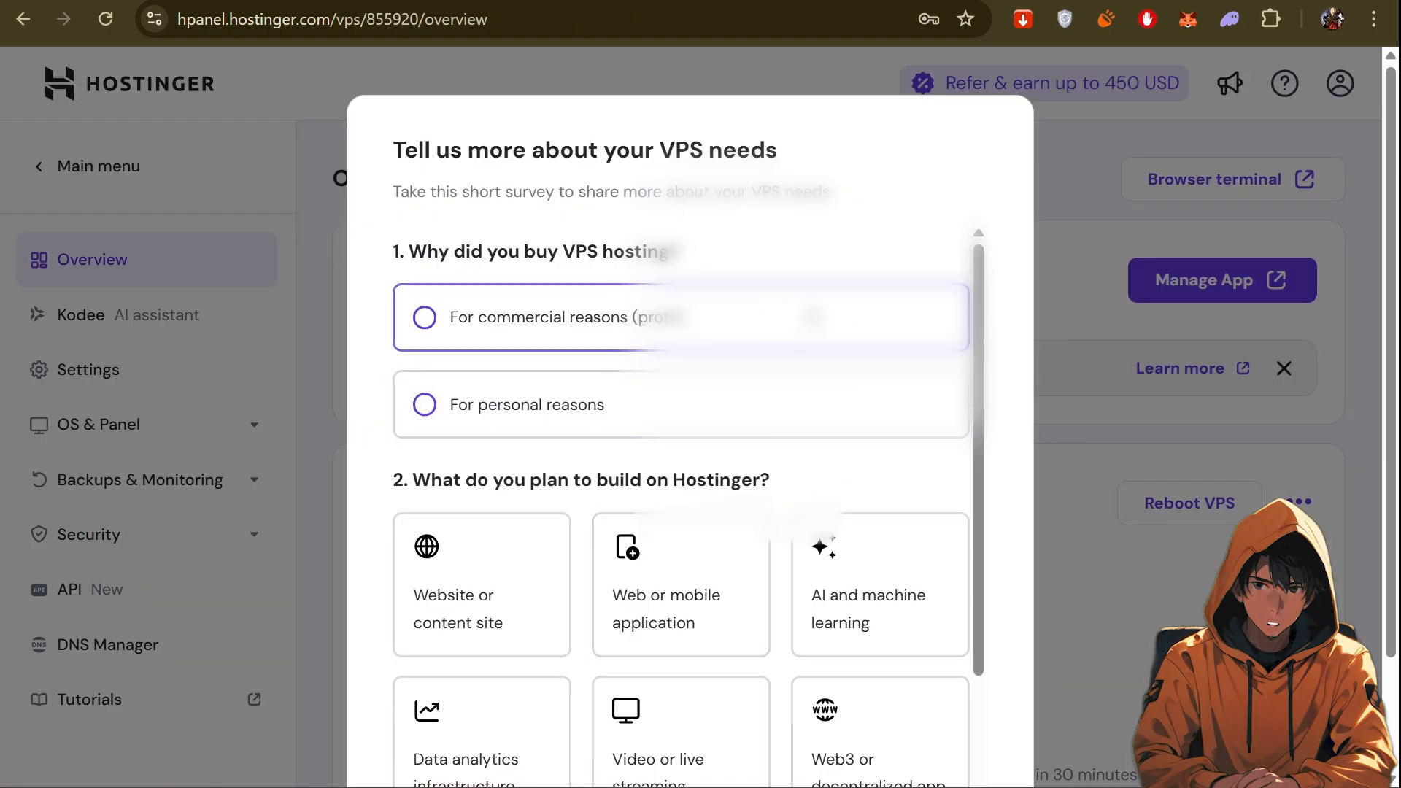
Answer the VPS needs survey with "For personal reasons" and "API", and save the answers.
{"action": "left_click", "coordinate": [453, 407]}
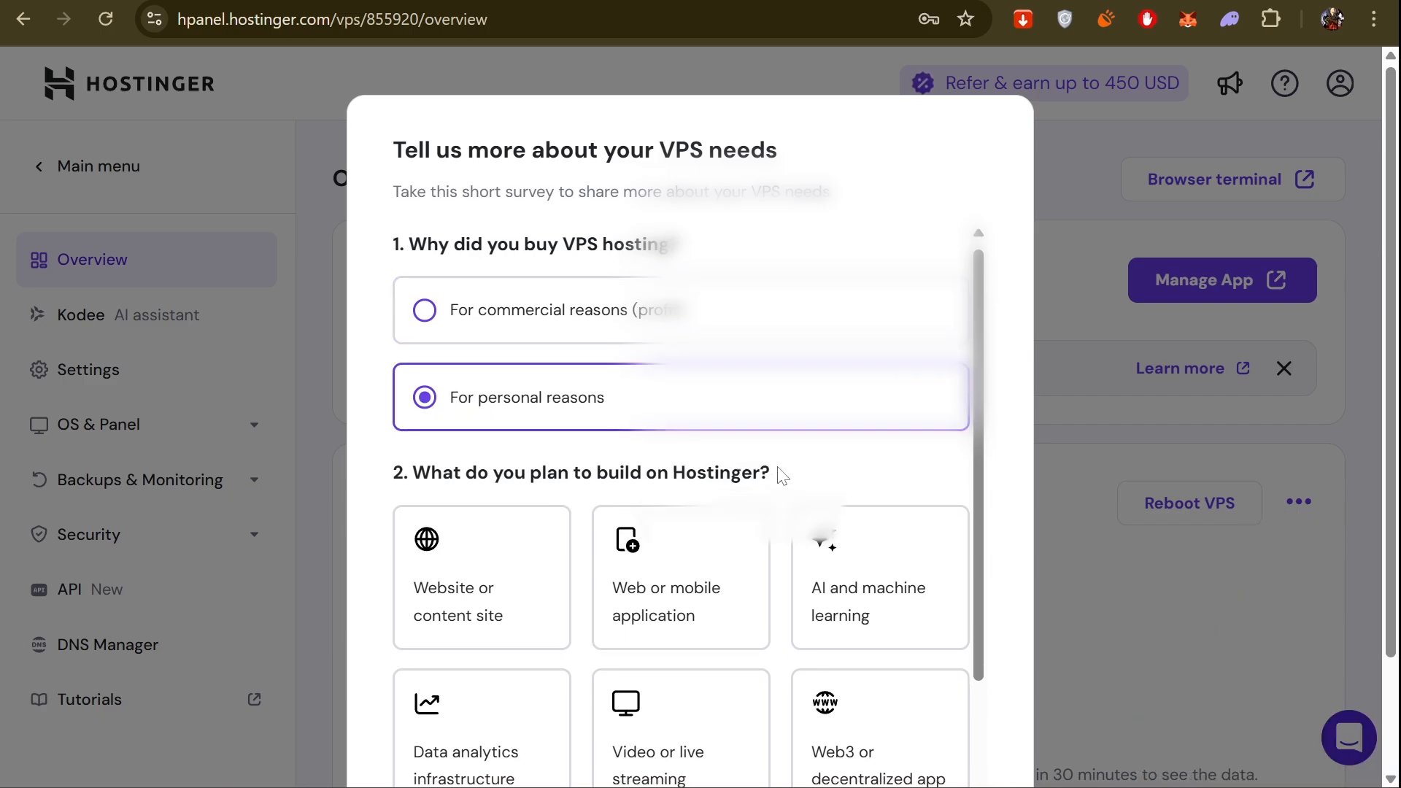
{"action": "scroll", "coordinate": [779, 471], "scroll_direction": "down", "scroll_amount": 5}
{"action": "left_click", "coordinate": [474, 616]}
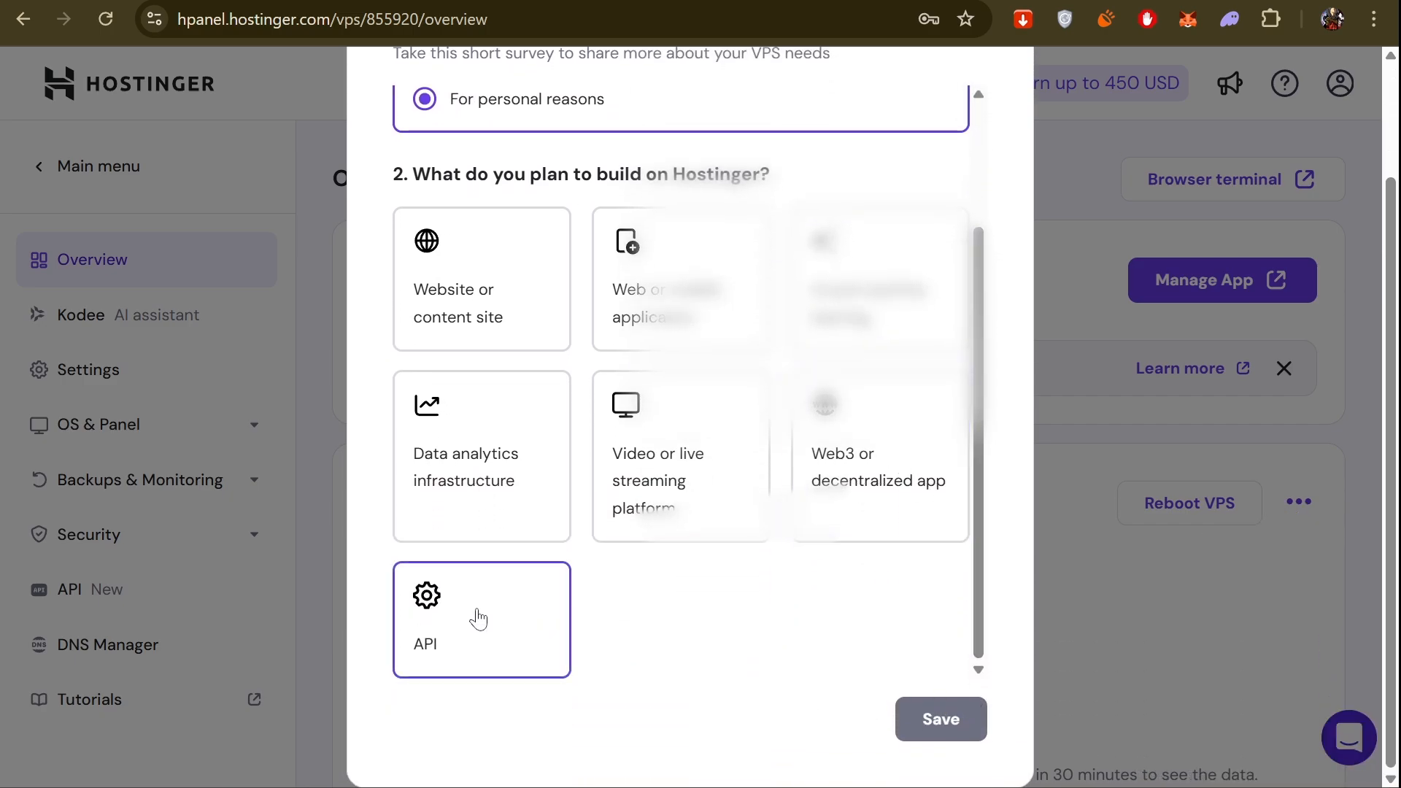
{"action": "left_click", "coordinate": [931, 730]}
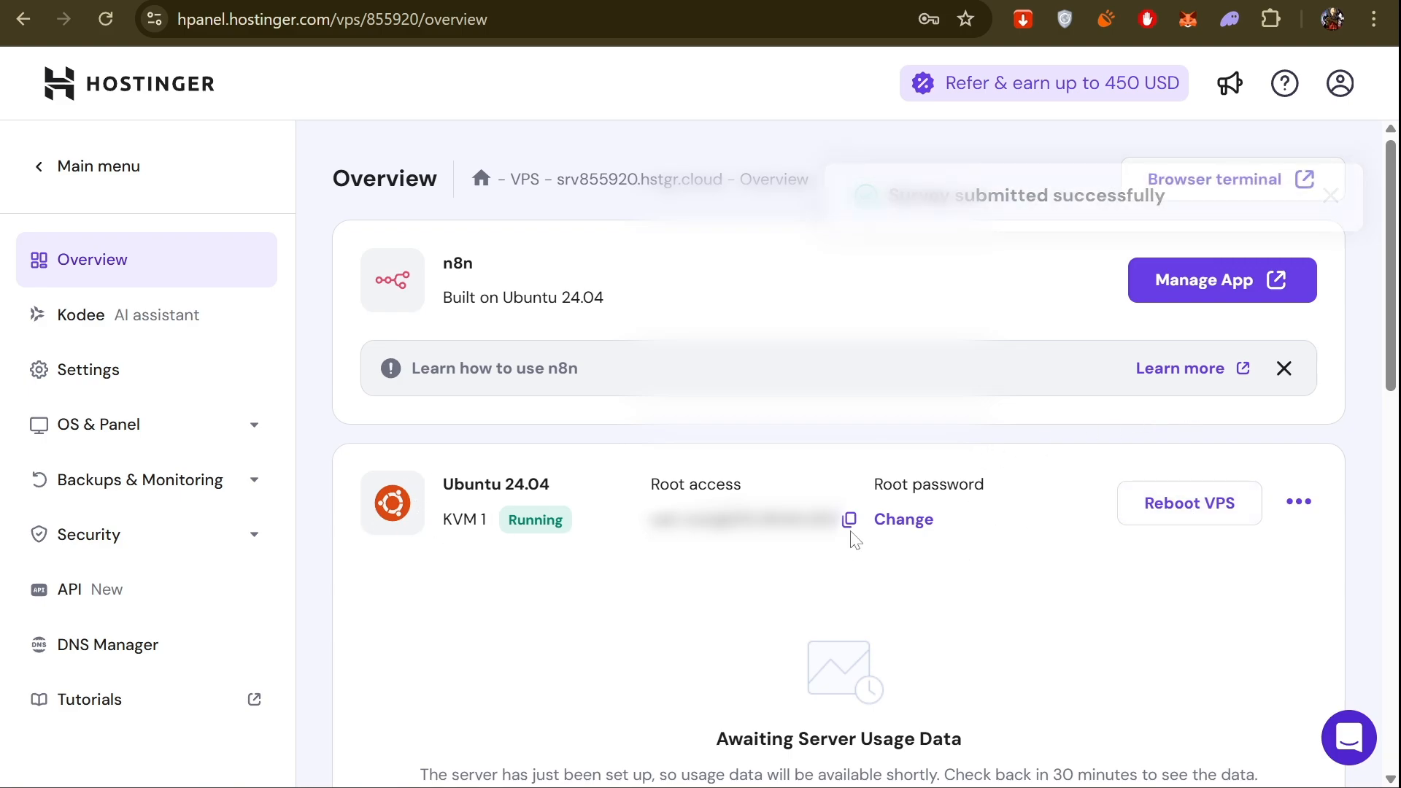
Open the n8n app from the VPS overview and fill in the owner account's e-mail, first name and last name.
{"action": "left_click", "coordinate": [1184, 283]}
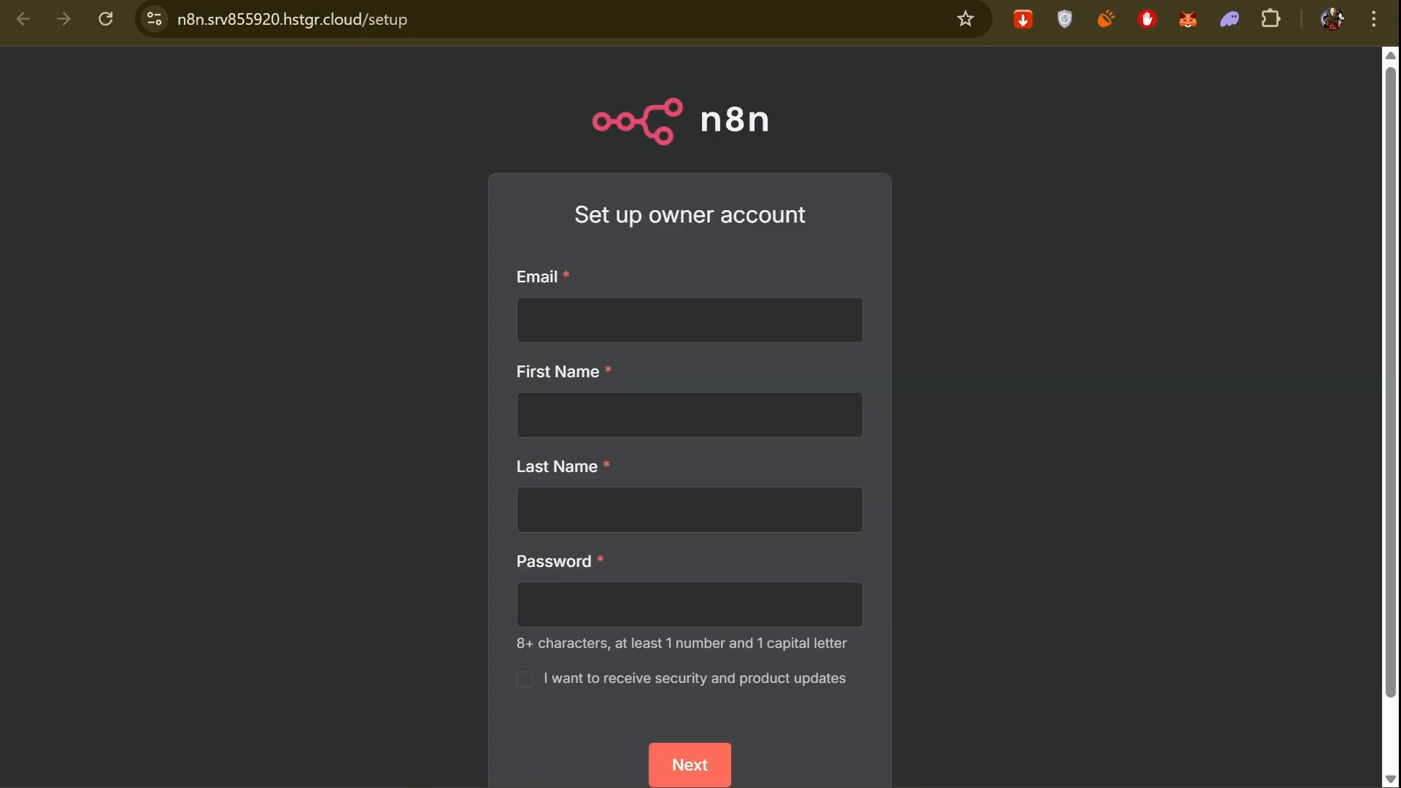
{"action": "left_click", "coordinate": [690, 320]}
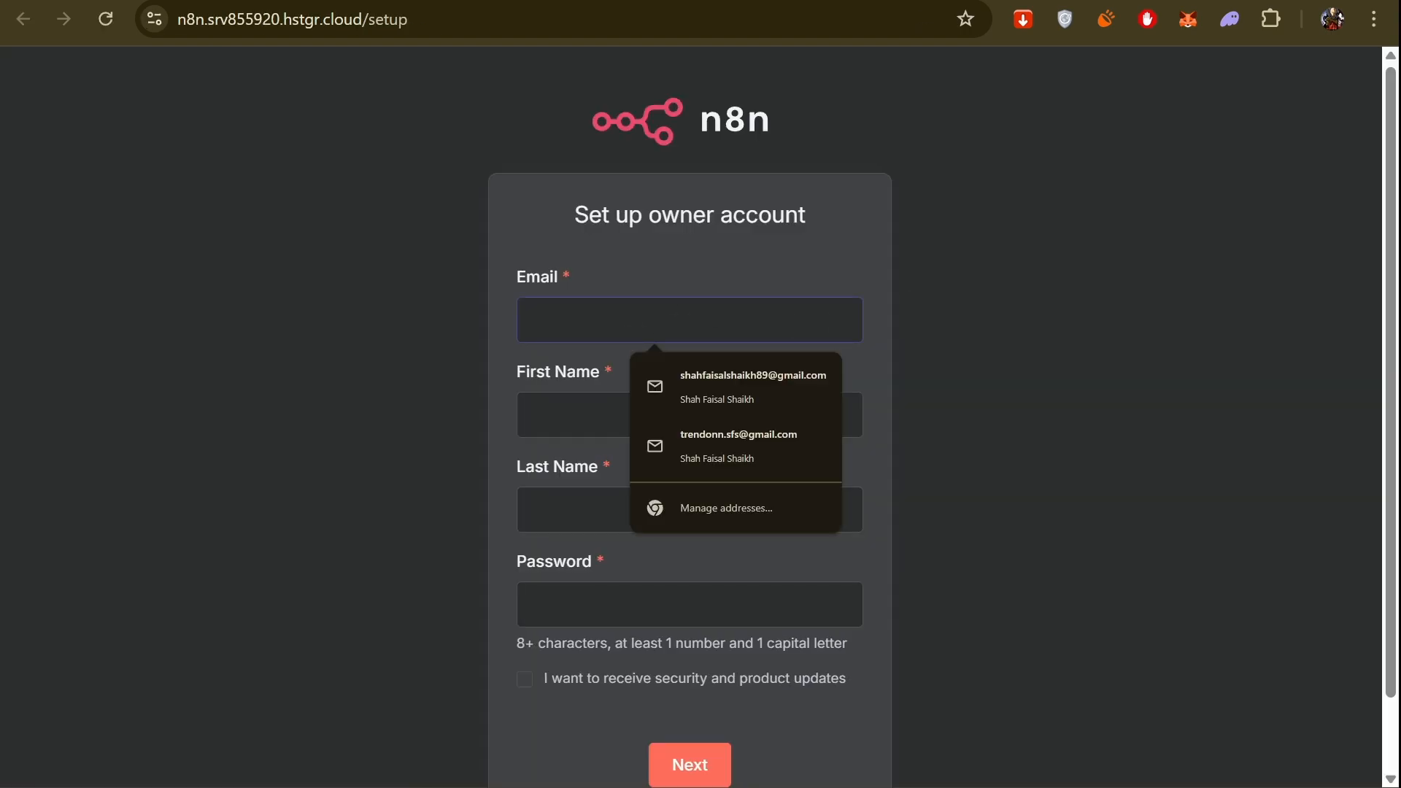
{"action": "left_click", "coordinate": [701, 373]}
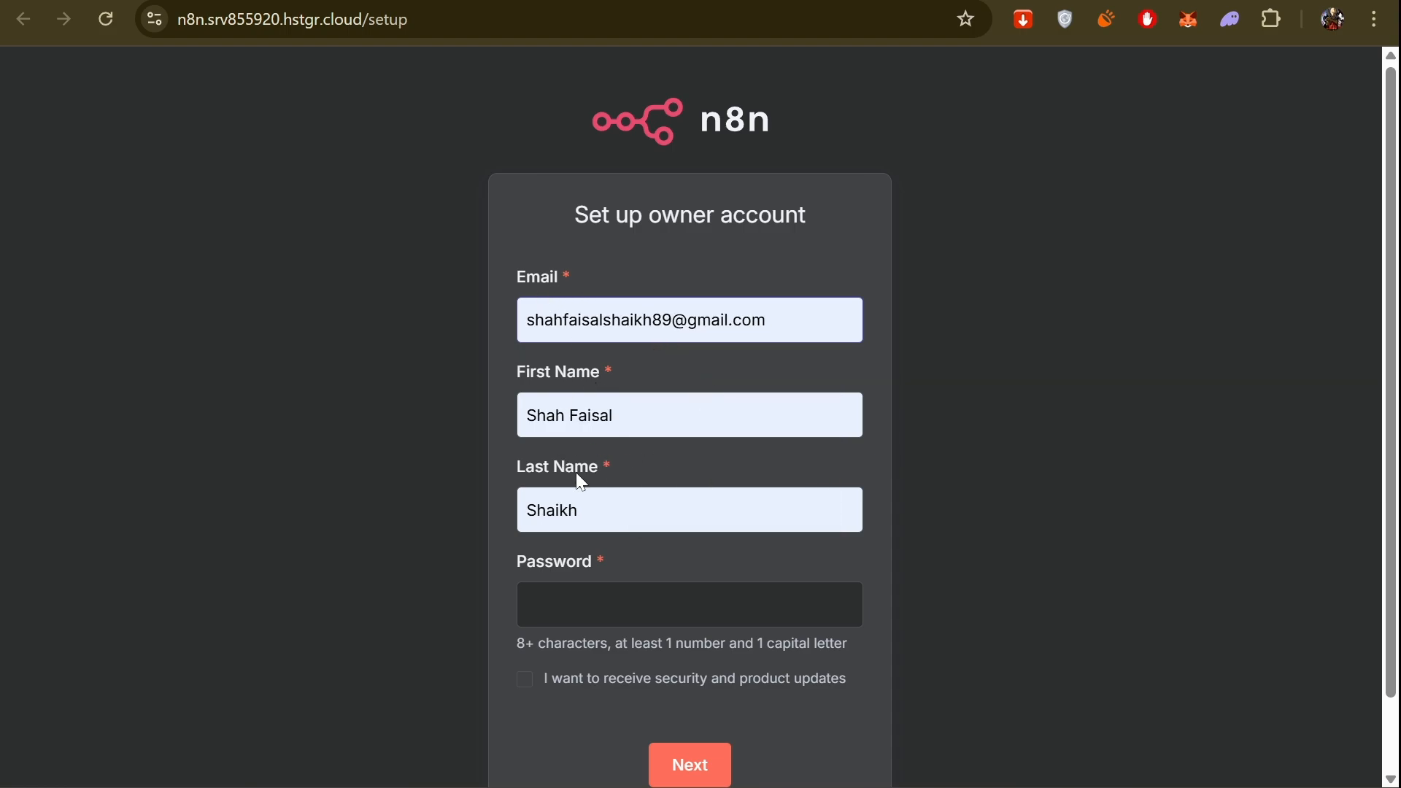
Enter a self-chosen password for the n8n owner account, opt in to security and product updates, and submit the form.
{"action": "left_click", "coordinate": [556, 603]}
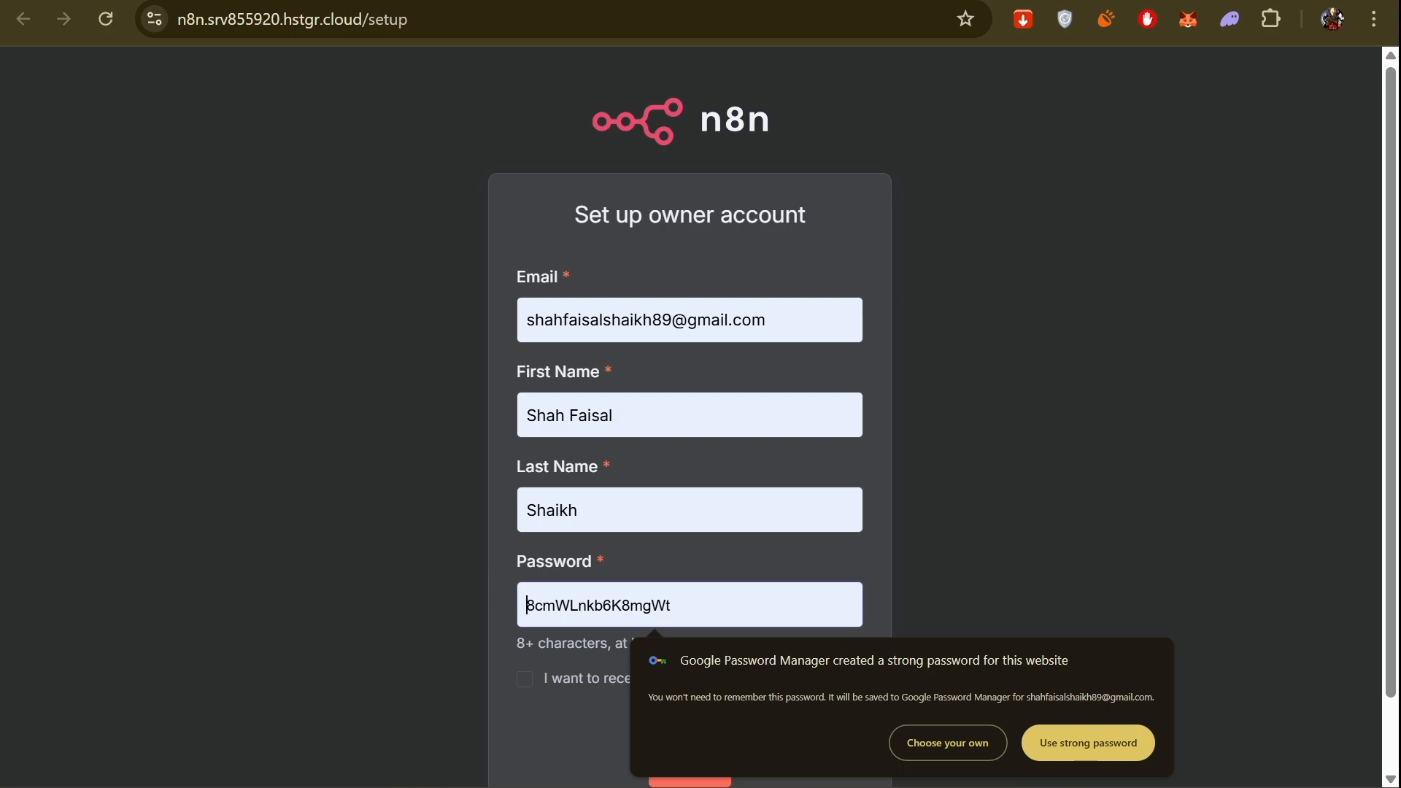
{"action": "left_click", "coordinate": [937, 745]}
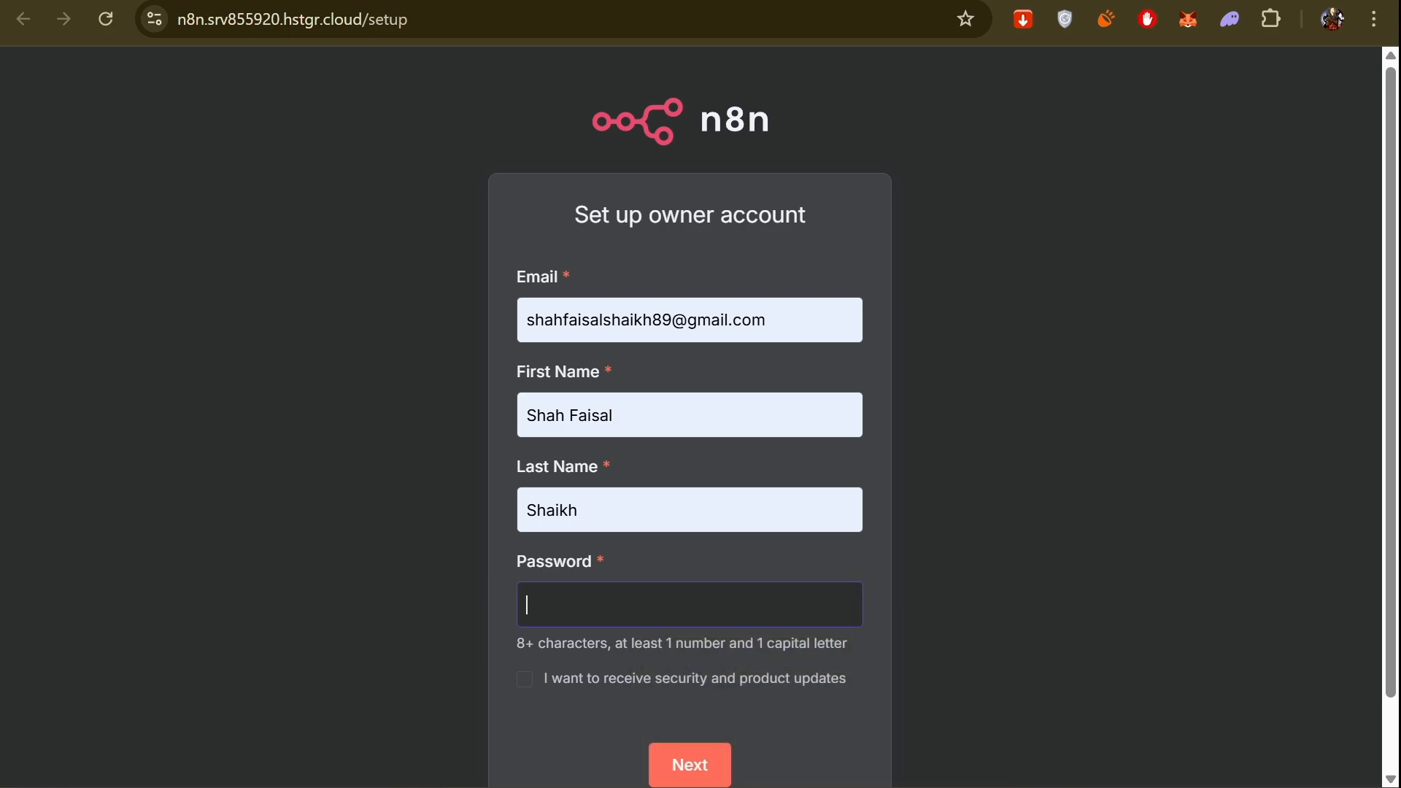
{"action": "type", "text": "S•••••••••••••"}
{"action": "left_click", "coordinate": [524, 680]}
{"action": "scroll", "coordinate": [525, 689], "scroll_direction": "down", "scroll_amount": 1}
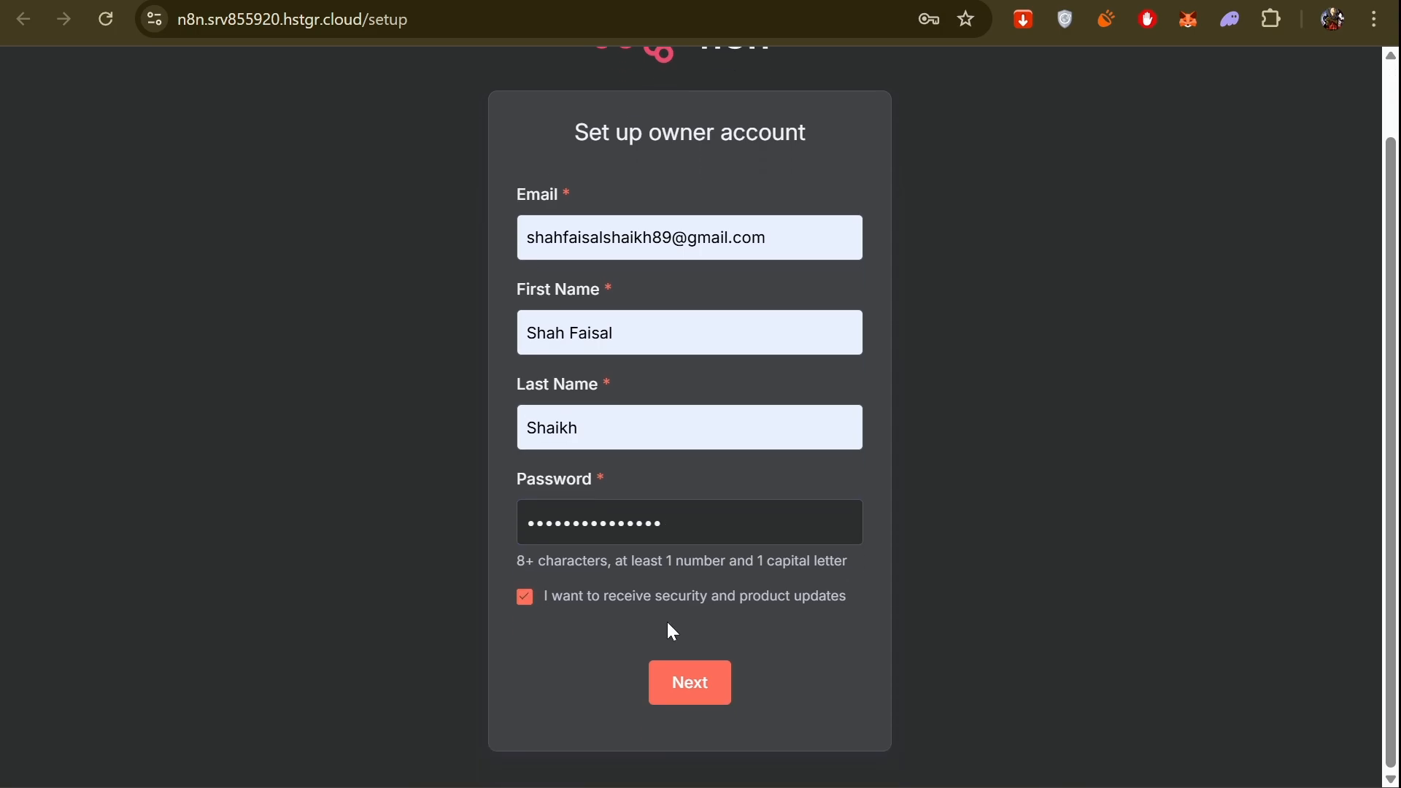
{"action": "left_click", "coordinate": [678, 686]}
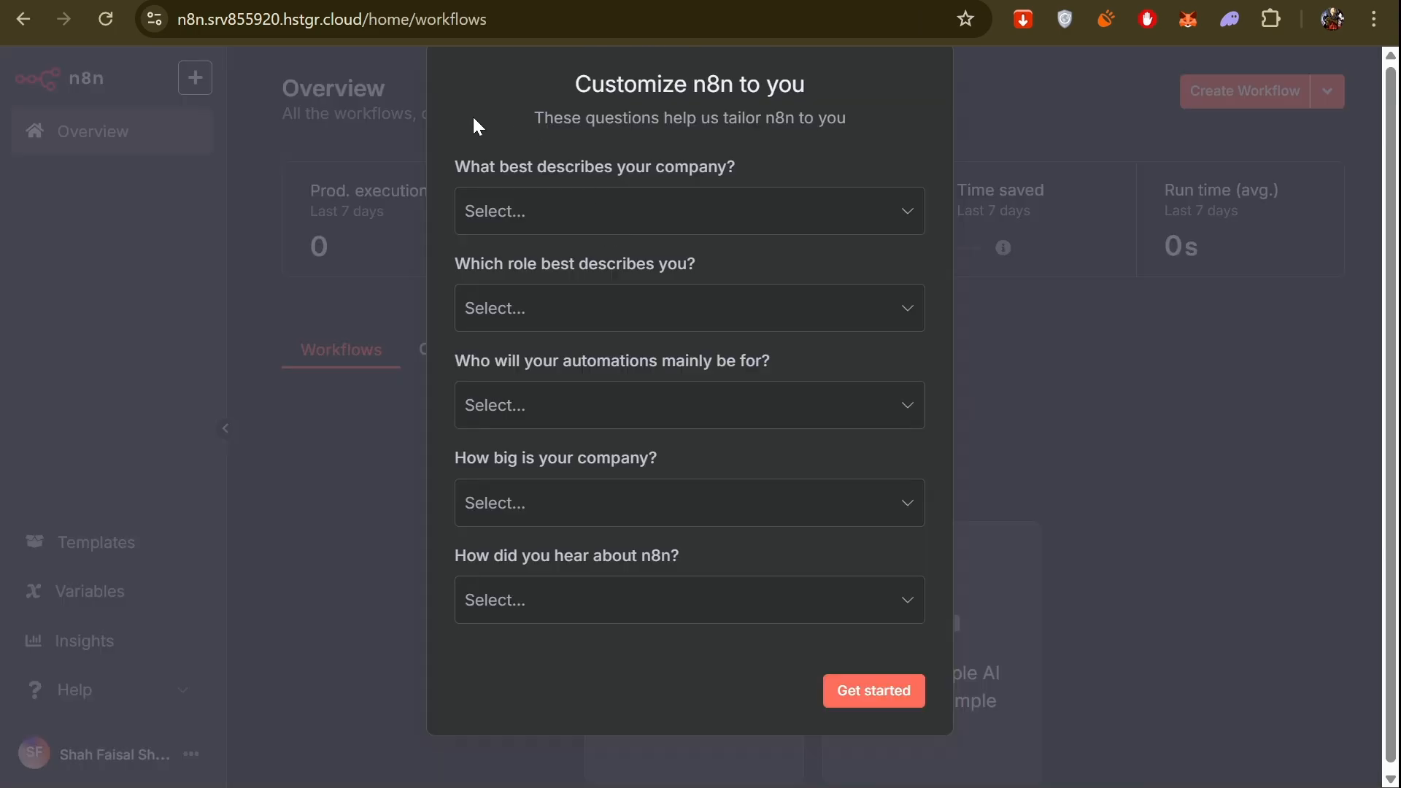
In the n8n customization survey, set the company type to Education and the role to "Other (please specify)" with Content Creator.
{"action": "left_click", "coordinate": [562, 211]}
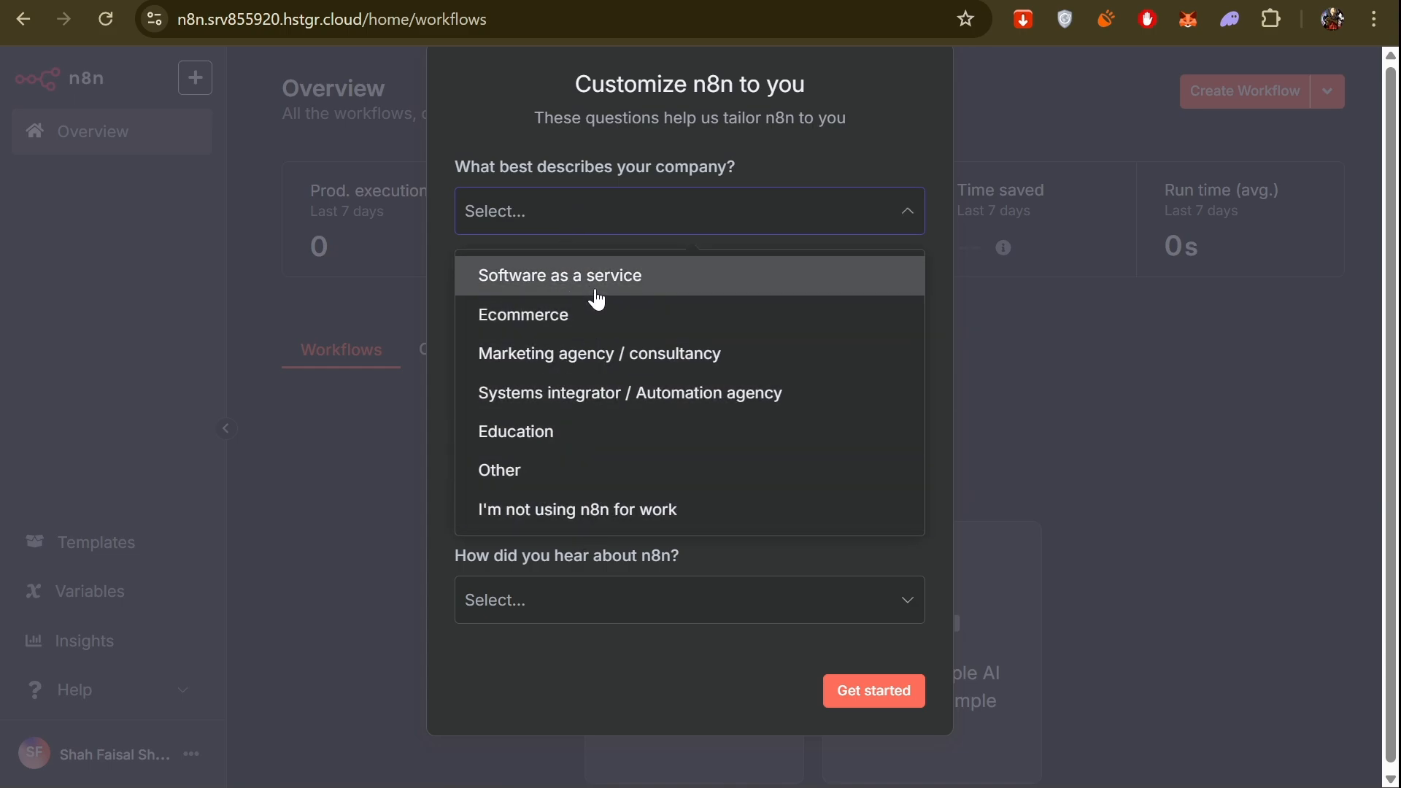
{"action": "left_click", "coordinate": [540, 445]}
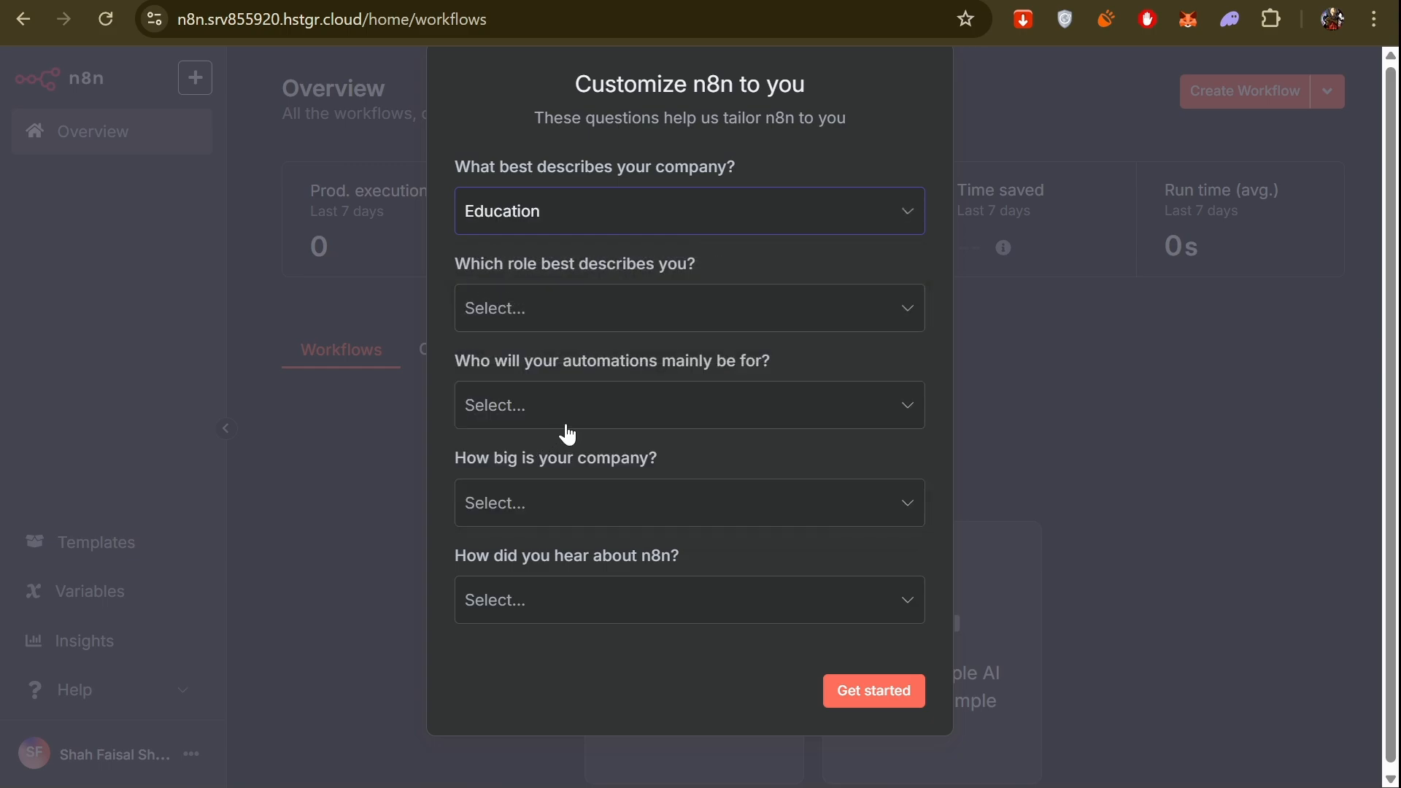
{"action": "left_click", "coordinate": [588, 315]}
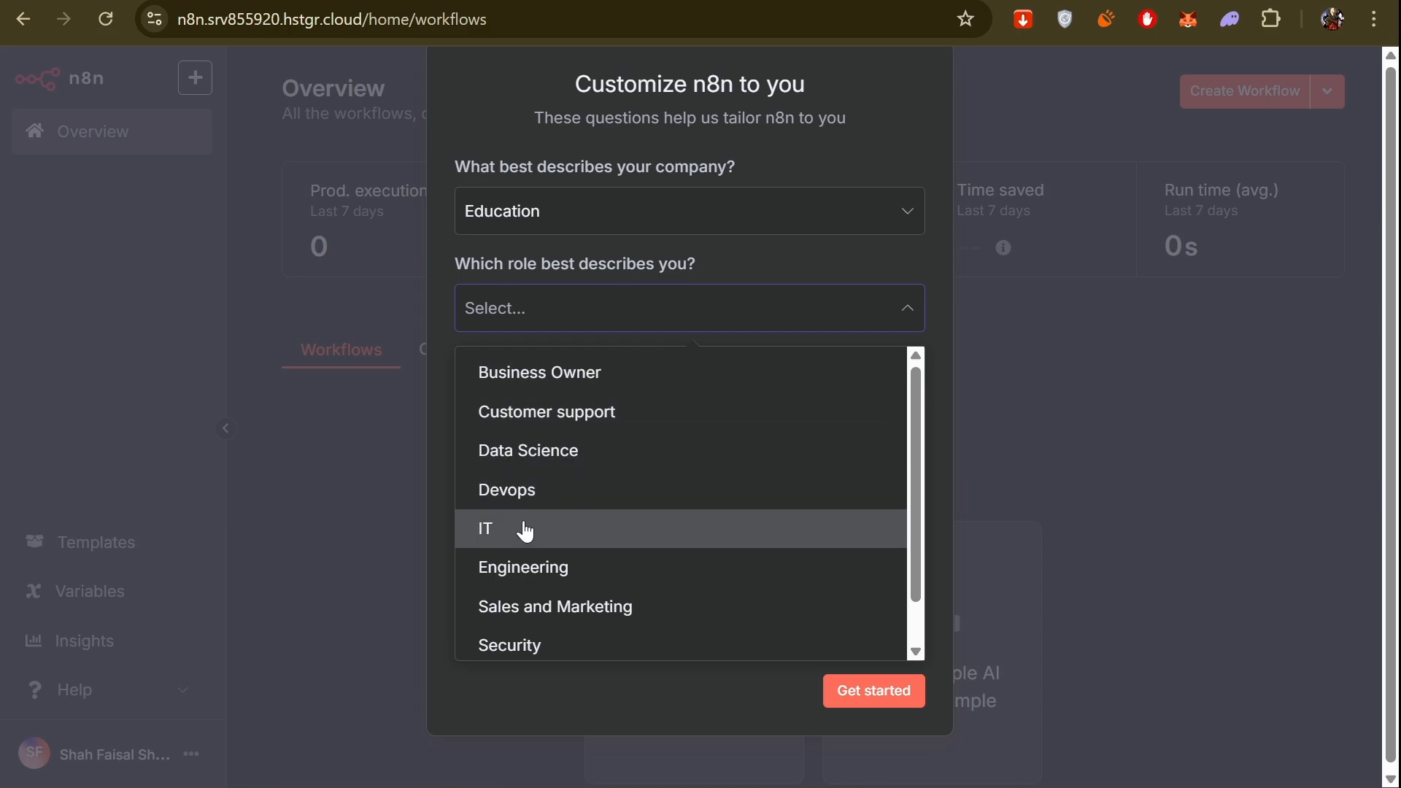
{"action": "scroll", "coordinate": [540, 536], "scroll_direction": "down", "scroll_amount": 1}
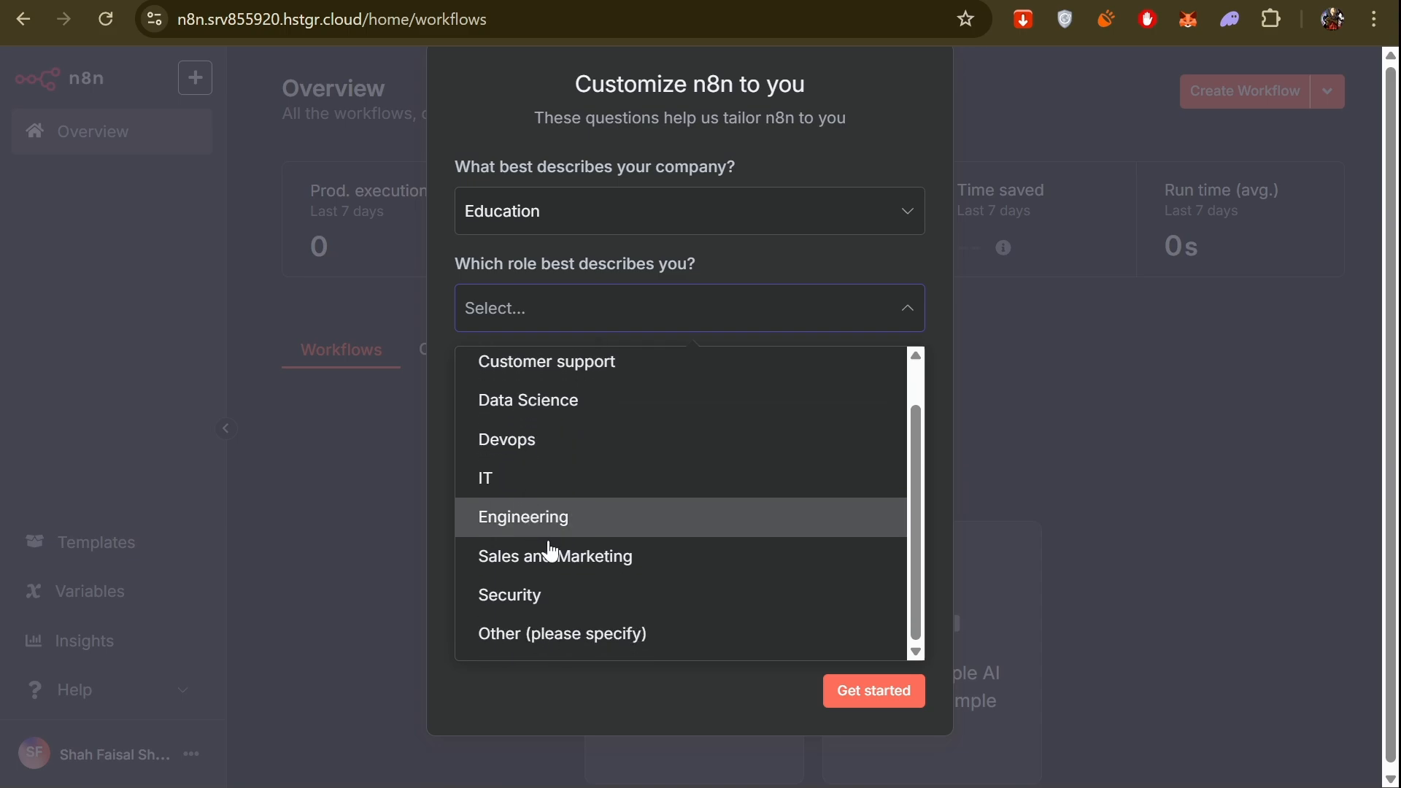
{"action": "left_click", "coordinate": [603, 637]}
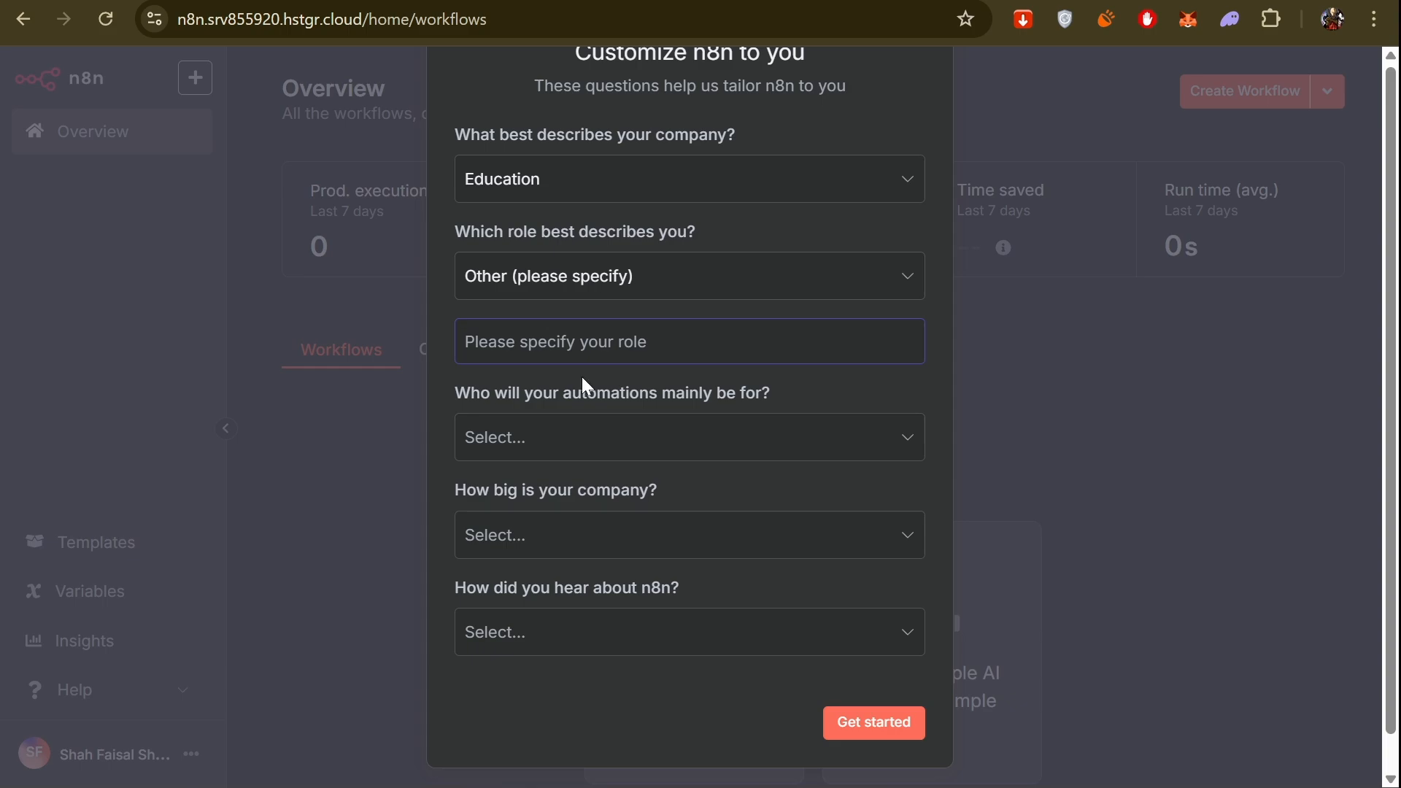
{"action": "type", "text": "Creat"}
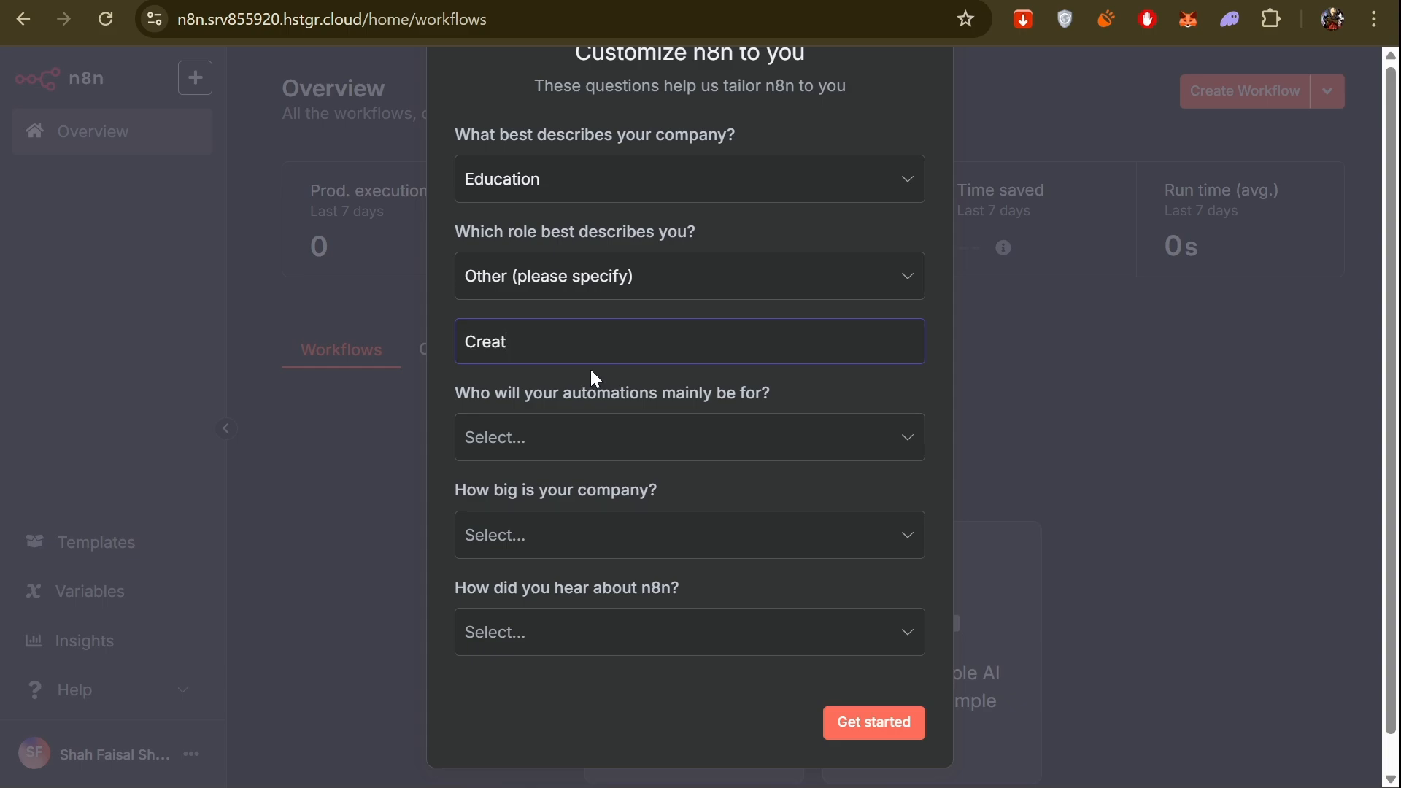
{"action": "key", "text": "BackSpace"}
{"action": "key", "text": "BackSpace"}
{"action": "key", "text": "BackSpace"}
{"action": "key", "text": "BackSpace"}
{"action": "key", "text": "BackSpace"}
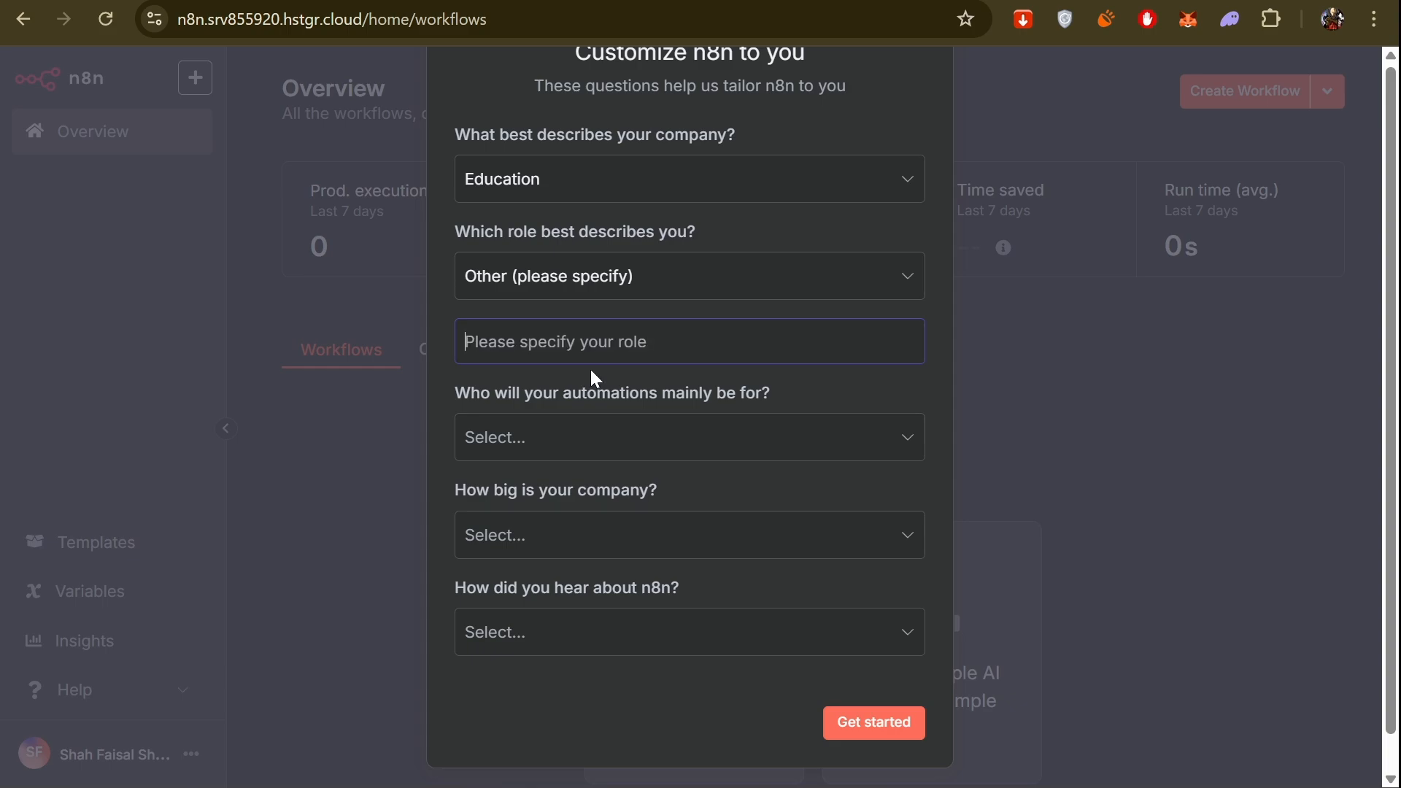
{"action": "type", "text": "Con"}
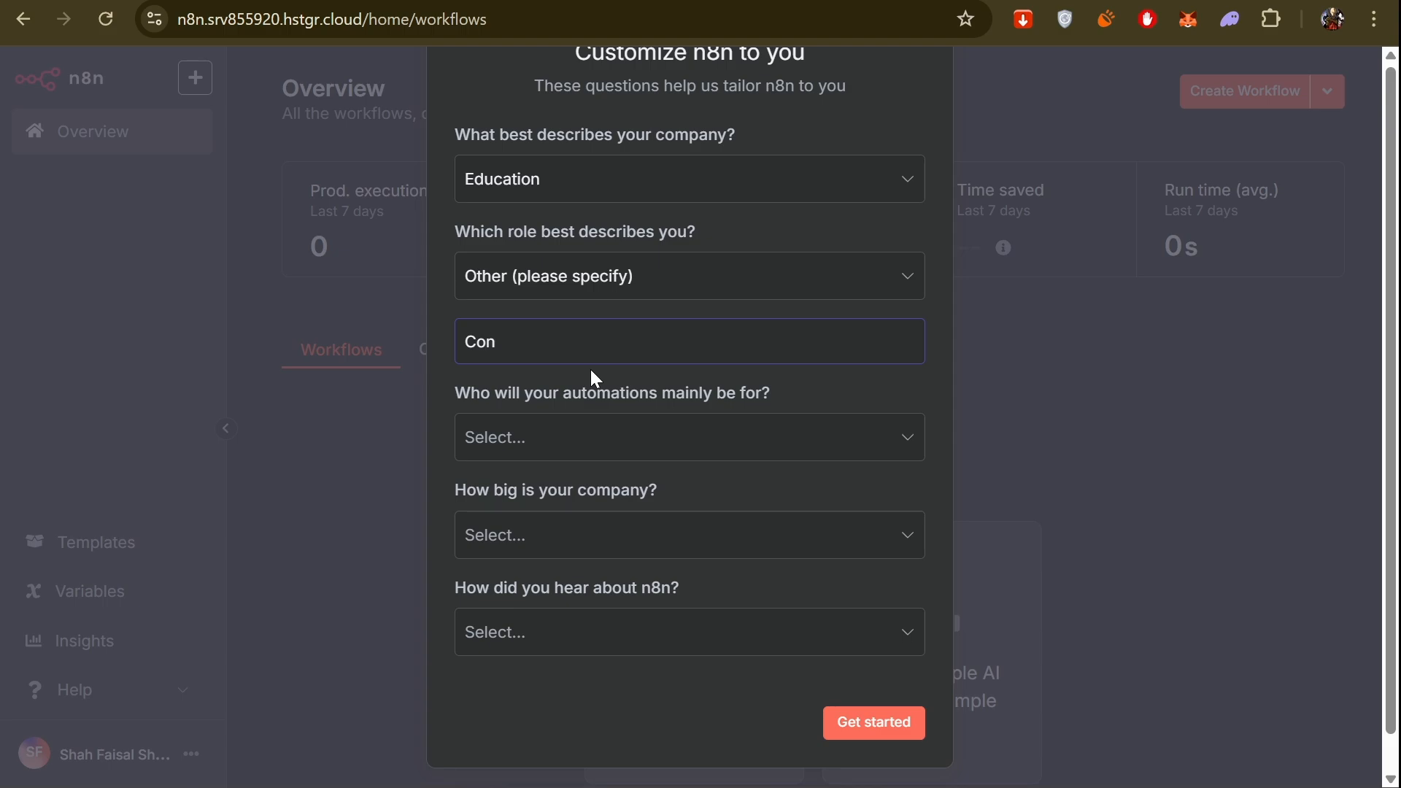
{"action": "type", "text": "tent Creator"}
Answer that the automations are mainly for Myself and set the company size to "Less than 20 people".
{"action": "left_click", "coordinate": [671, 427]}
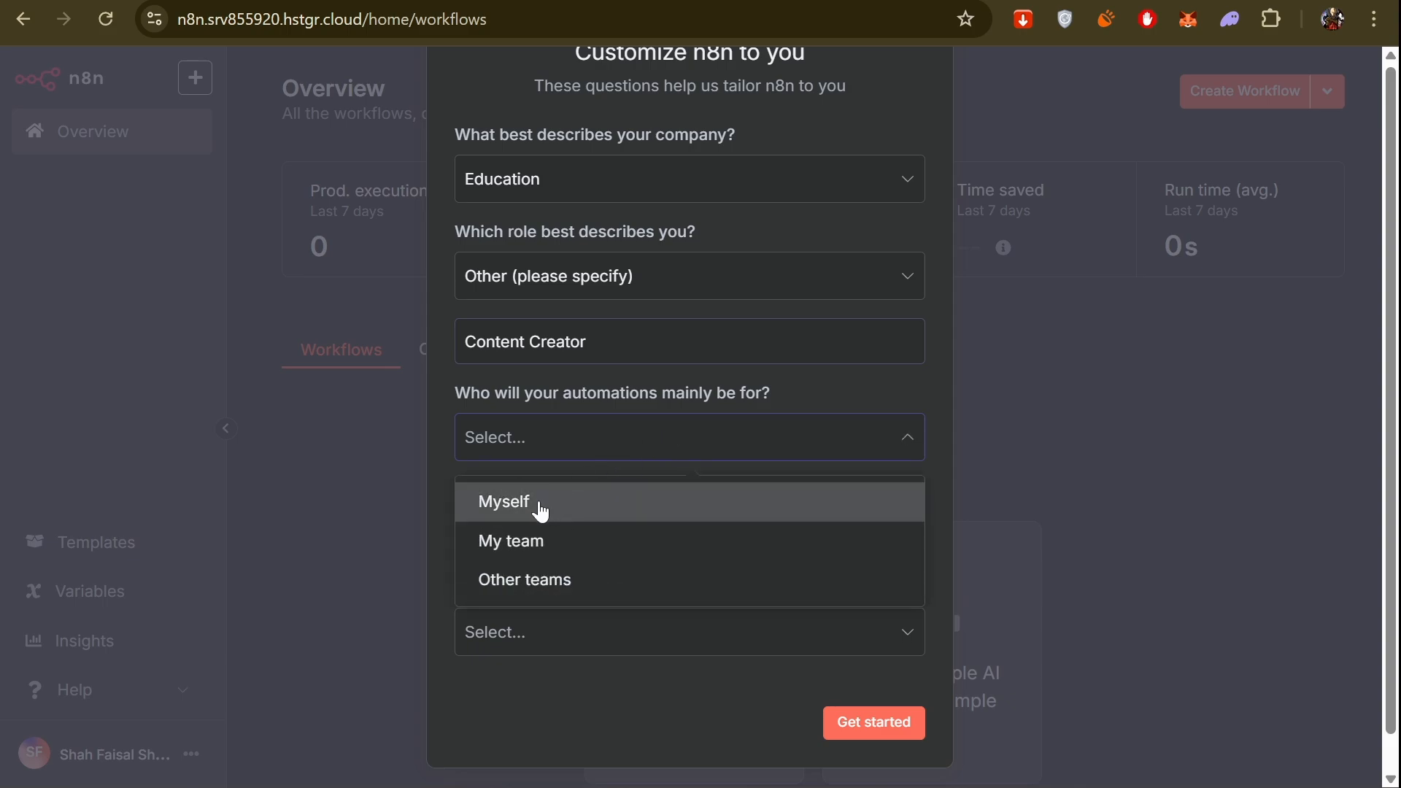
{"action": "left_click", "coordinate": [541, 504]}
{"action": "left_click", "coordinate": [588, 529]}
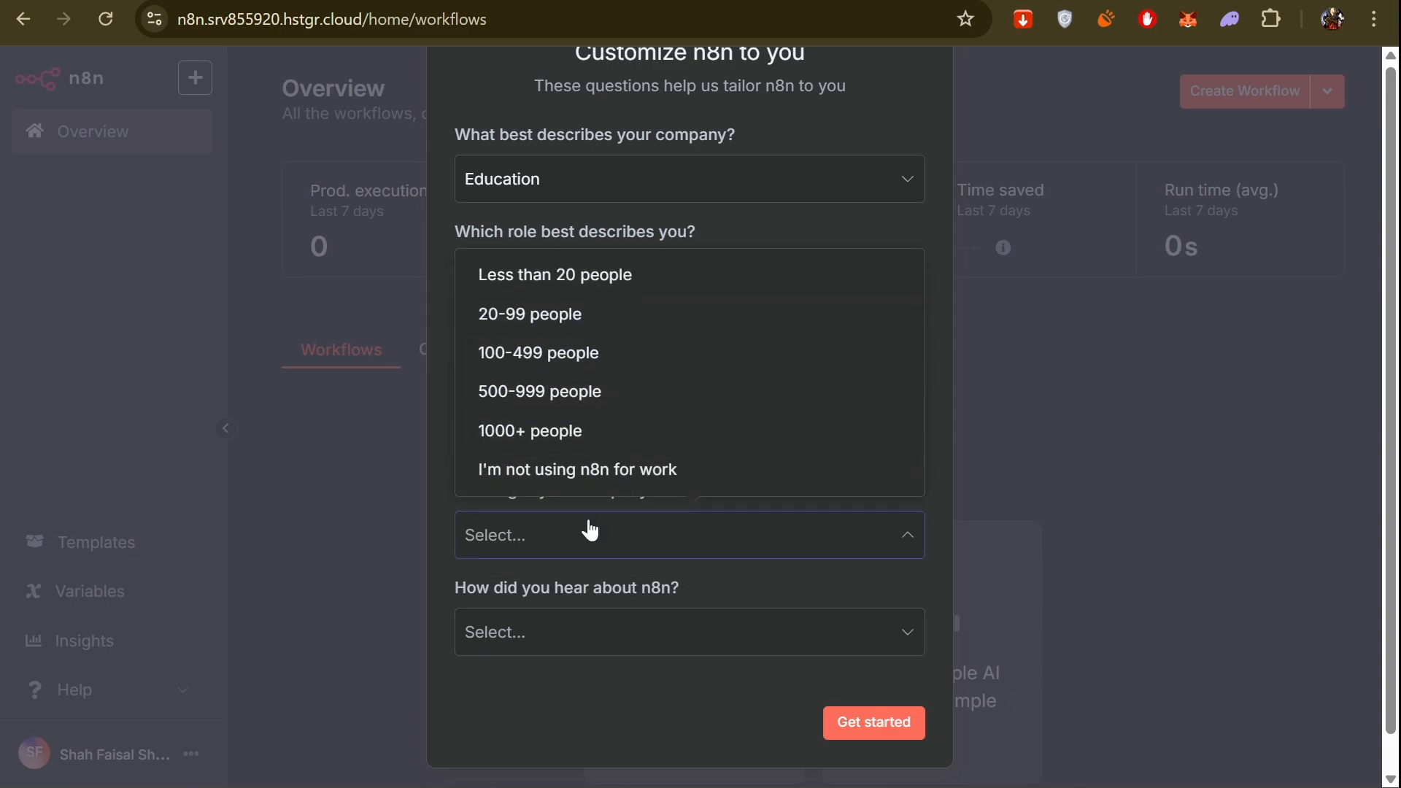
{"action": "left_click", "coordinate": [583, 281]}
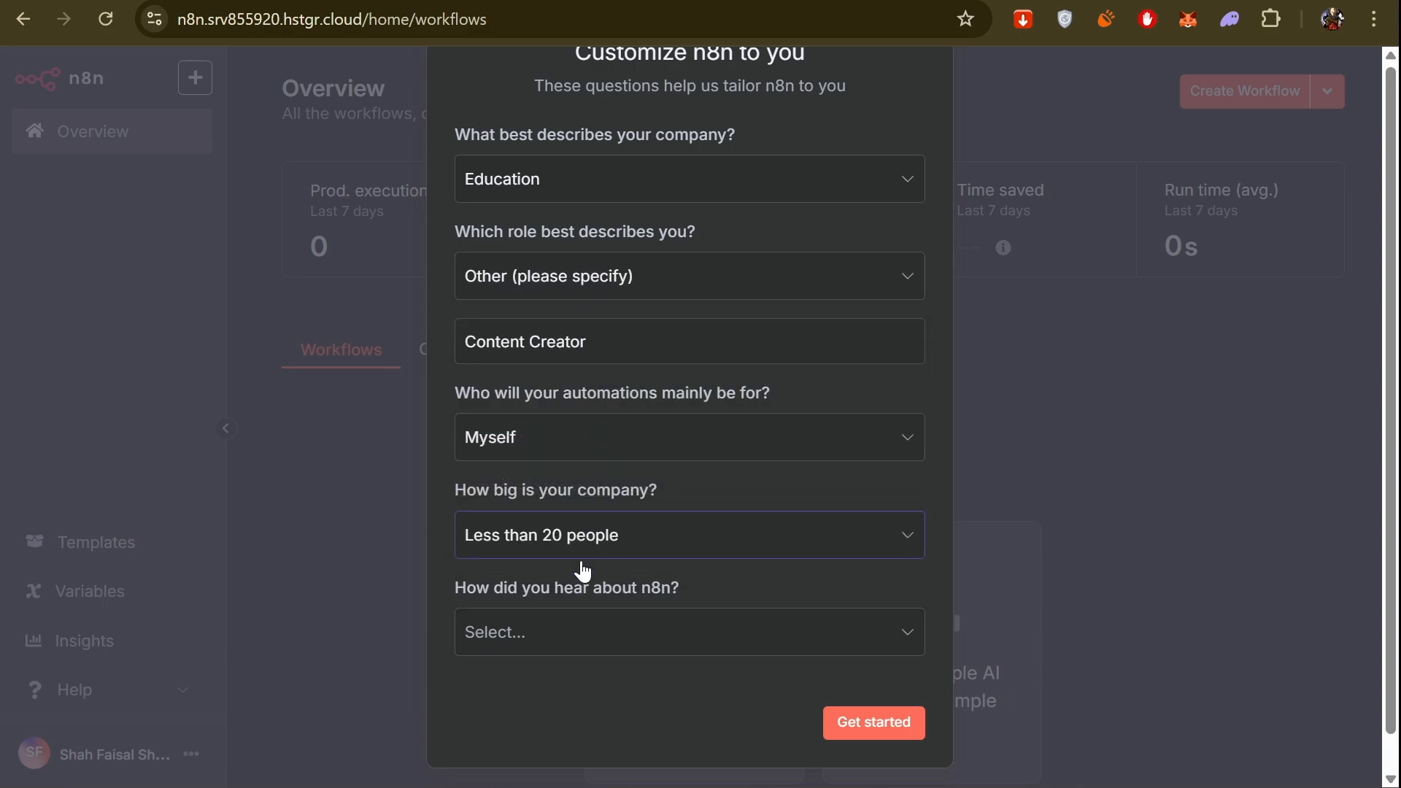
Complete the survey with YouTube as the way of hearing about n8n, and request the free license key by e-mail.
{"action": "left_click", "coordinate": [549, 646]}
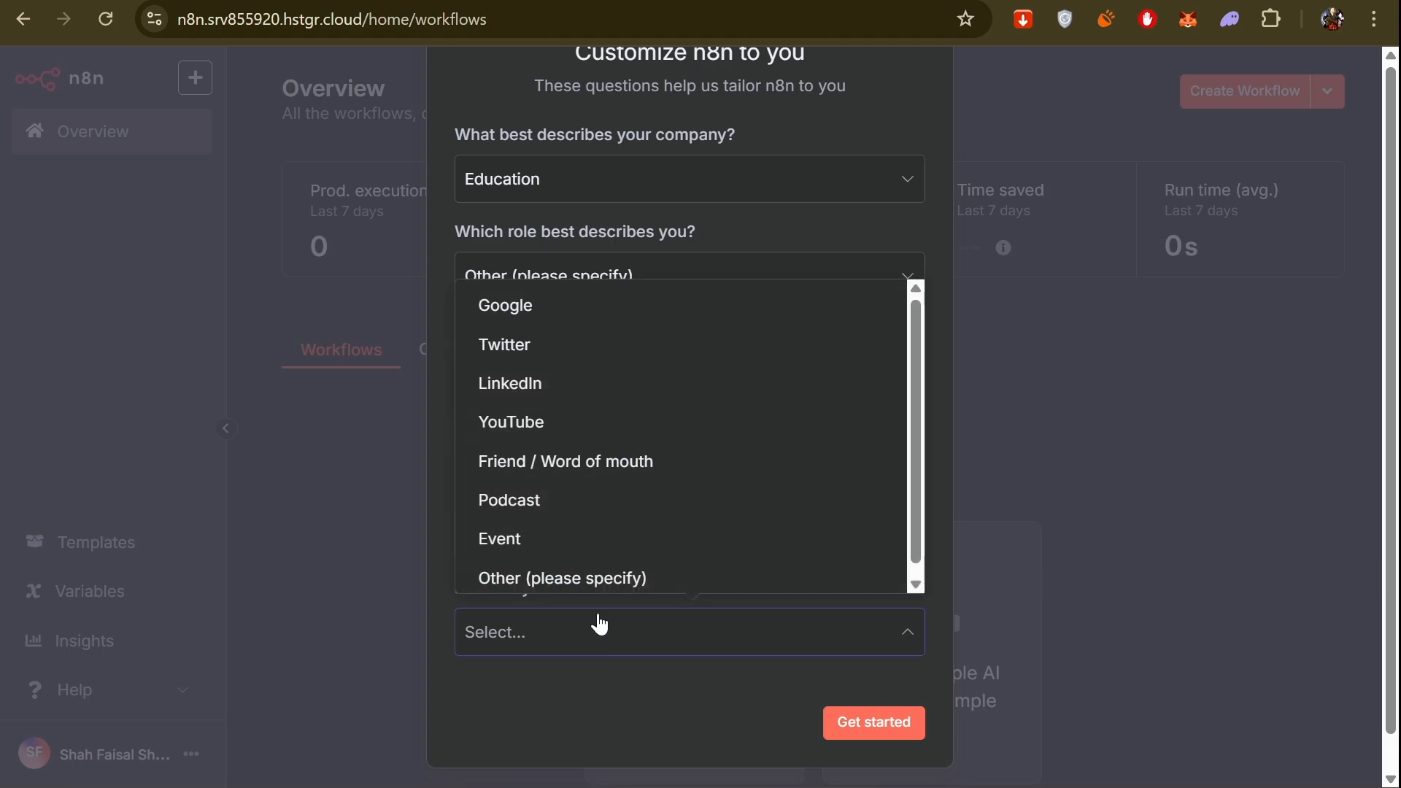
{"action": "left_click", "coordinate": [563, 429]}
{"action": "left_click", "coordinate": [862, 726]}
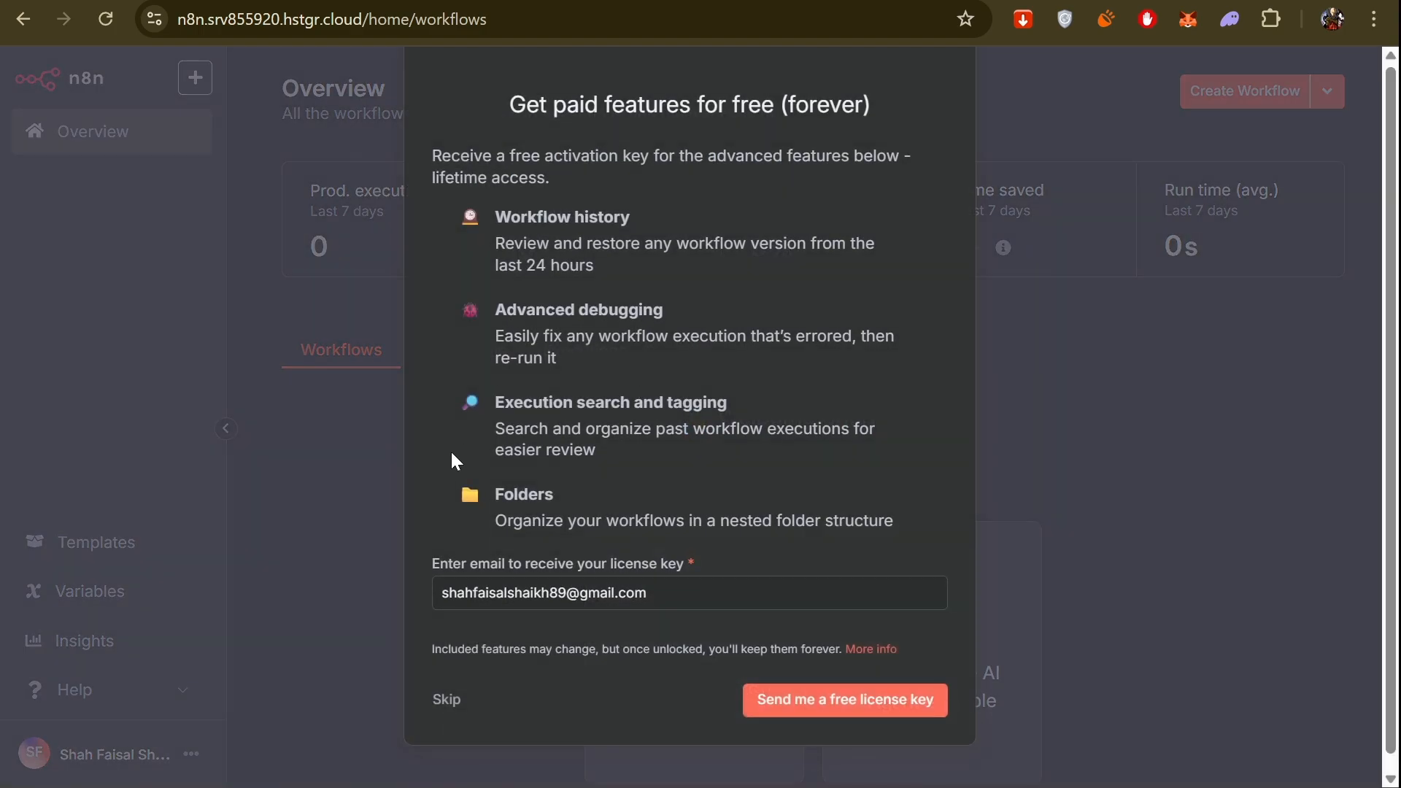
{"action": "left_click", "coordinate": [780, 705]}
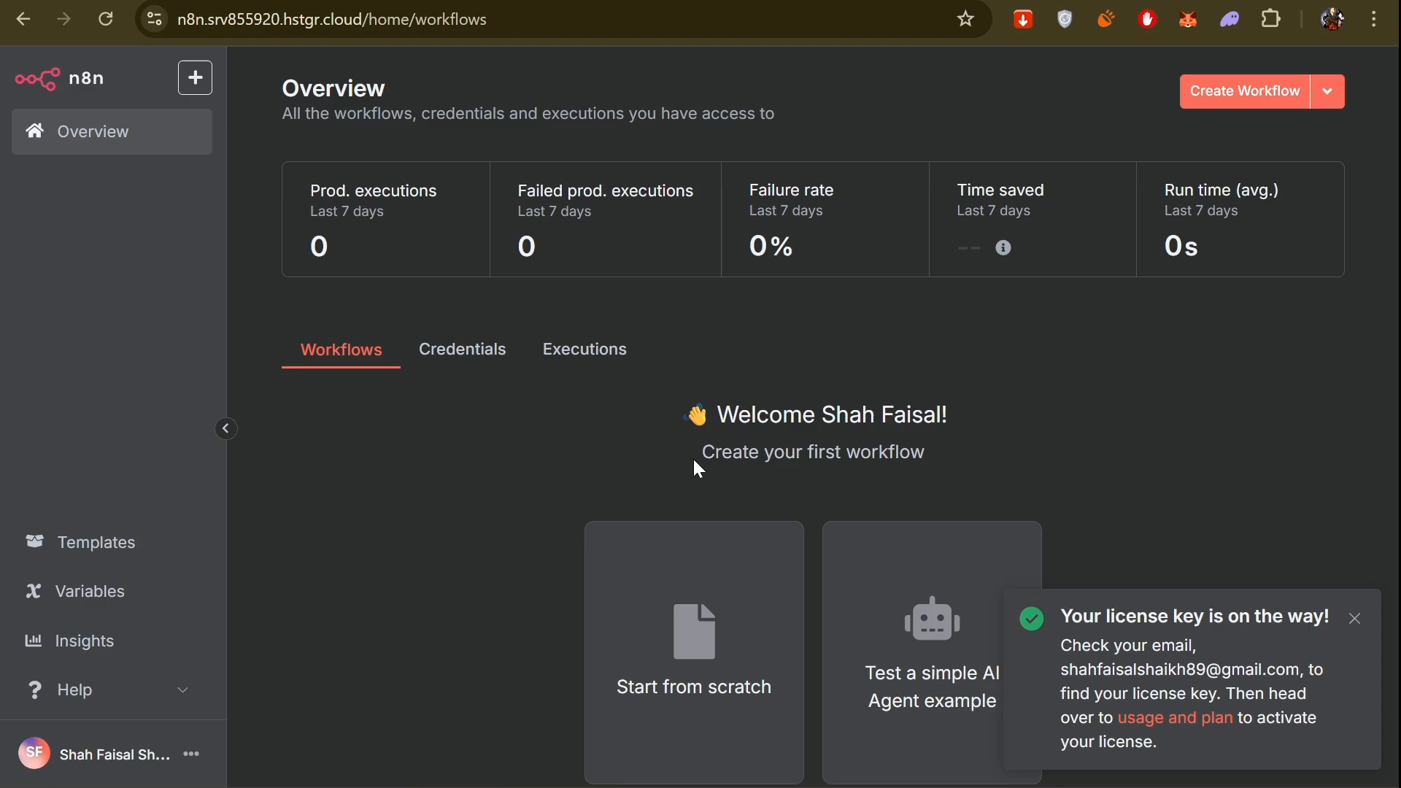
Start a new workflow from scratch and paste the copied LinkedIn comment lead generation workflow onto its canvas.
{"action": "left_click", "coordinate": [732, 645]}
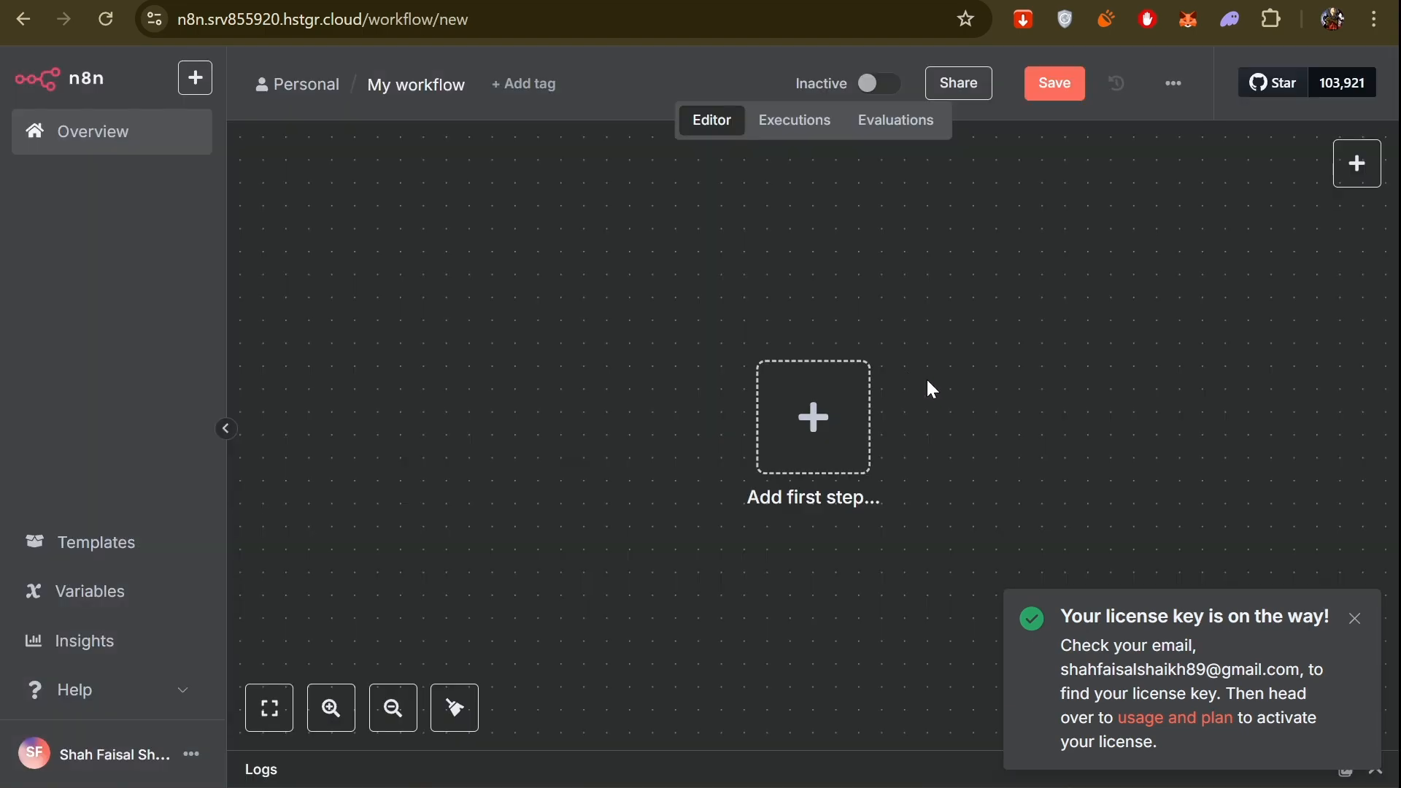
{"action": "scroll", "coordinate": [940, 380], "scroll_direction": "down", "scroll_amount": 2}
{"action": "scroll", "coordinate": [961, 364], "scroll_direction": "down", "scroll_amount": 3}
{"action": "left_click_drag", "start_coordinate": [1016, 311], "coordinate": [879, 369]}
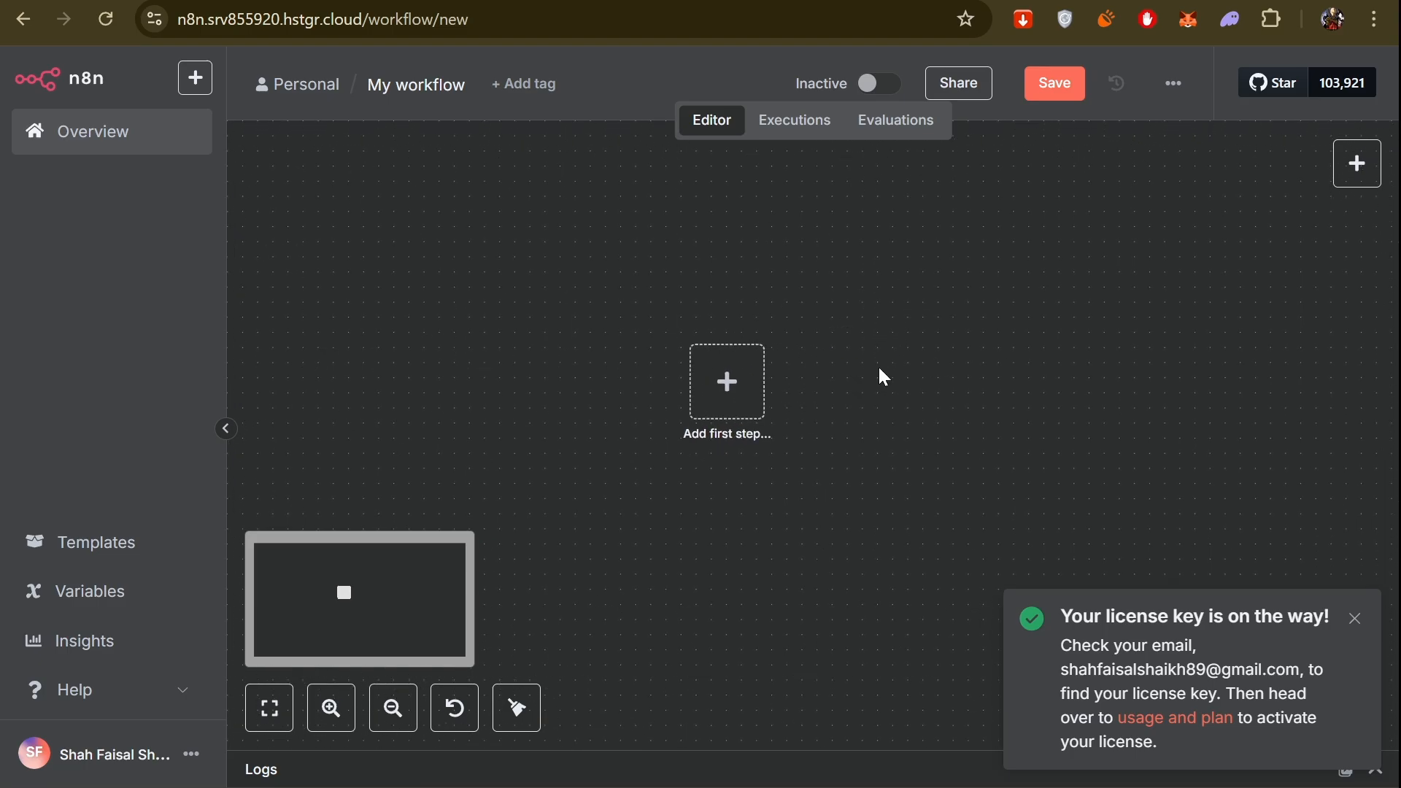
{"action": "key", "text": "ctrl+v"}
{"action": "scroll", "coordinate": [803, 354], "scroll_direction": "down", "scroll_amount": 4}
{"action": "scroll", "coordinate": [819, 359], "scroll_direction": "right", "scroll_amount": 7}
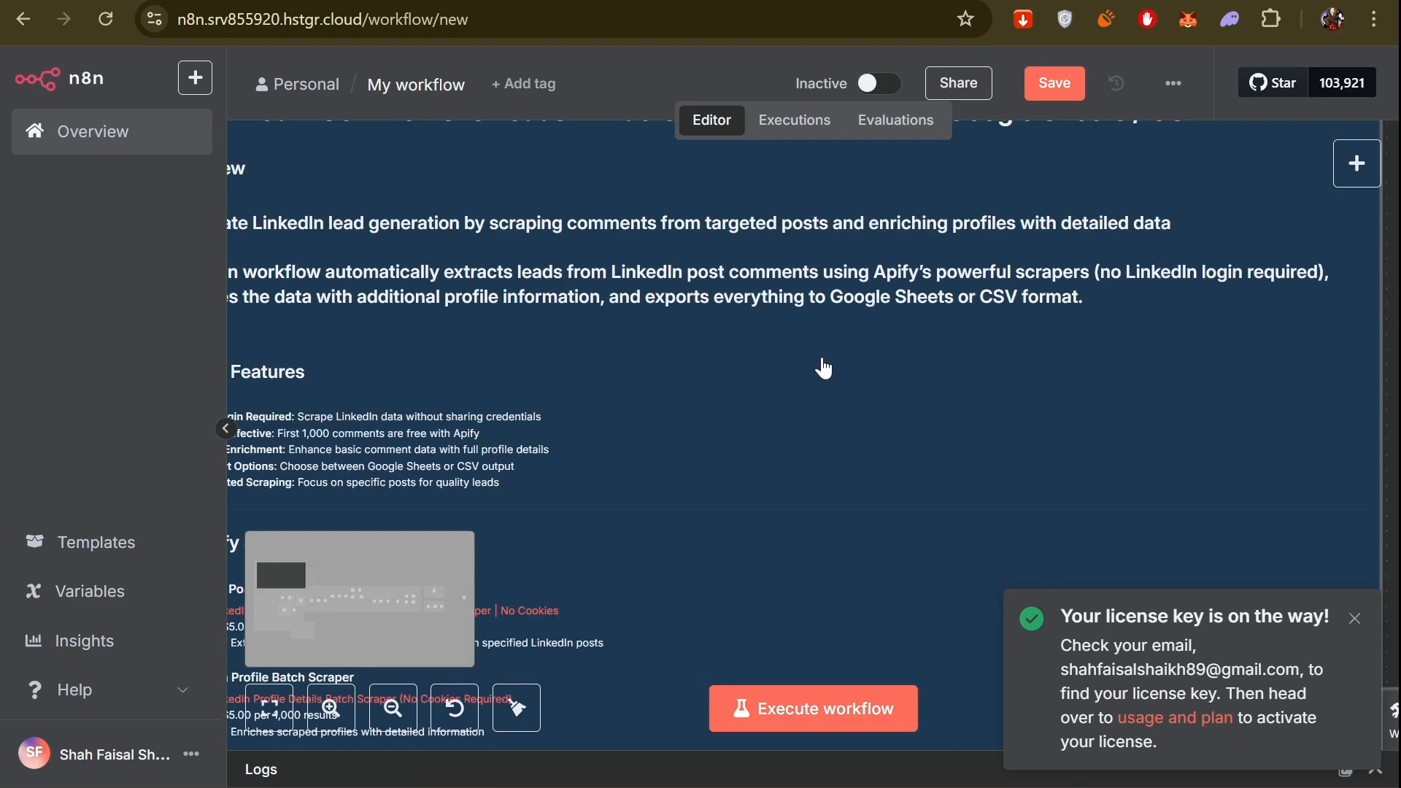
{"action": "scroll", "coordinate": [825, 368], "scroll_direction": "down", "scroll_amount": 2}
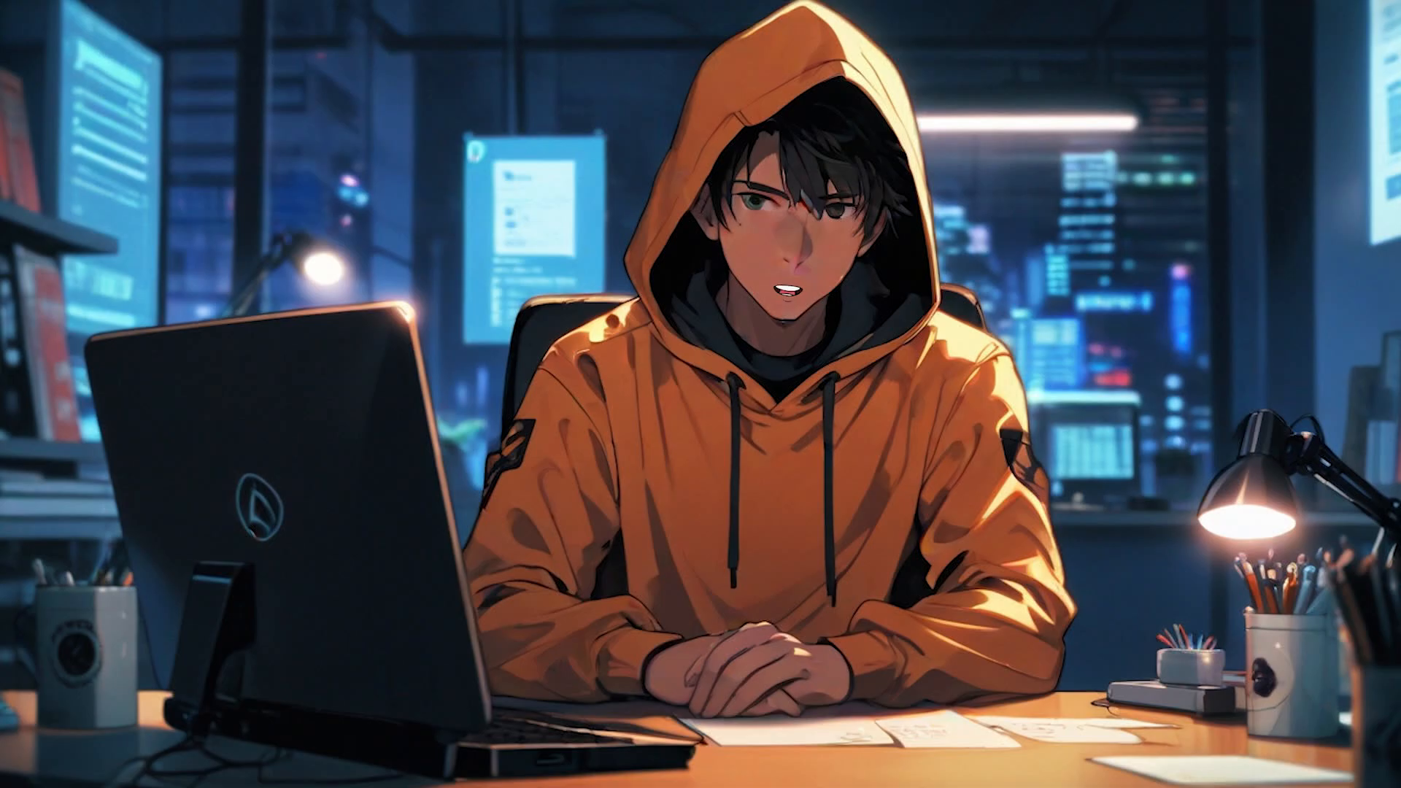